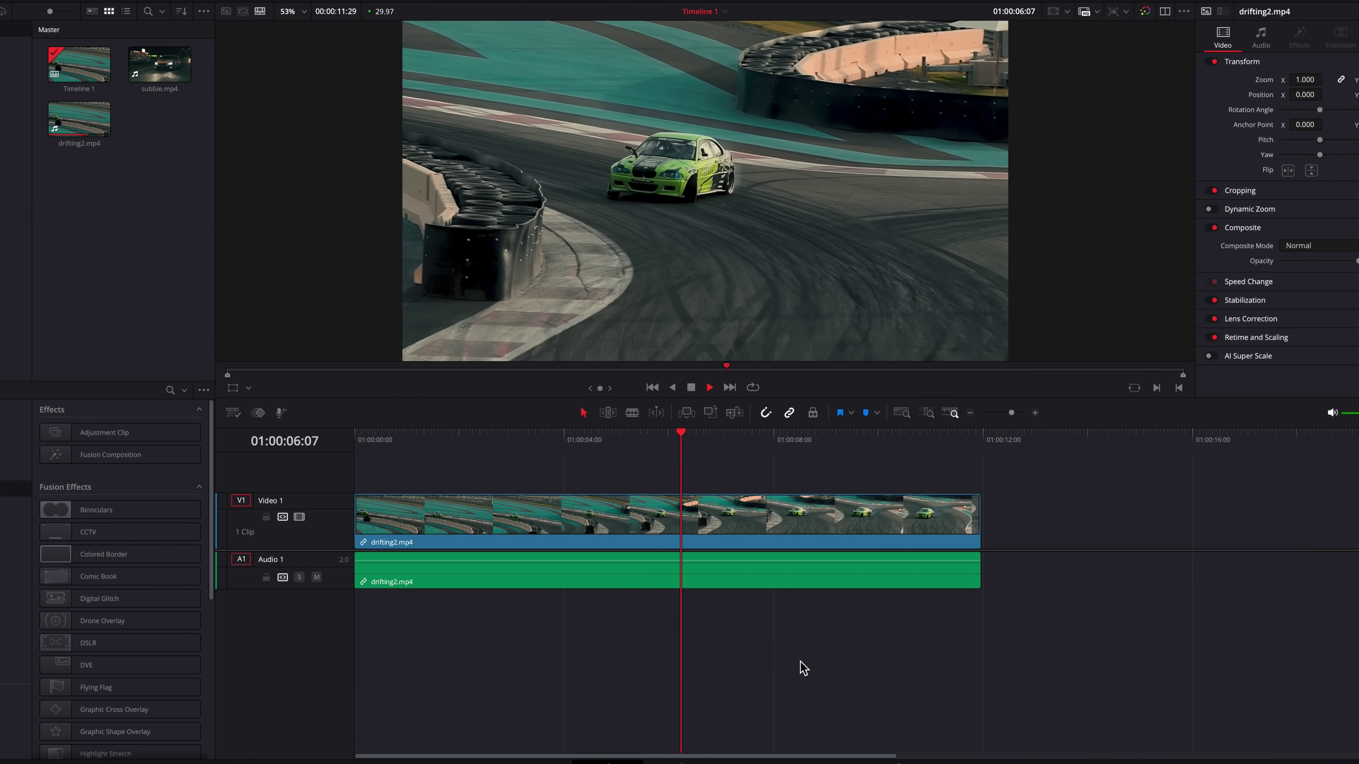
- Stop playback and return the playhead to 01:00:00:00
{"action": "key", "text": "space"}
{"action": "key", "text": "Home"}
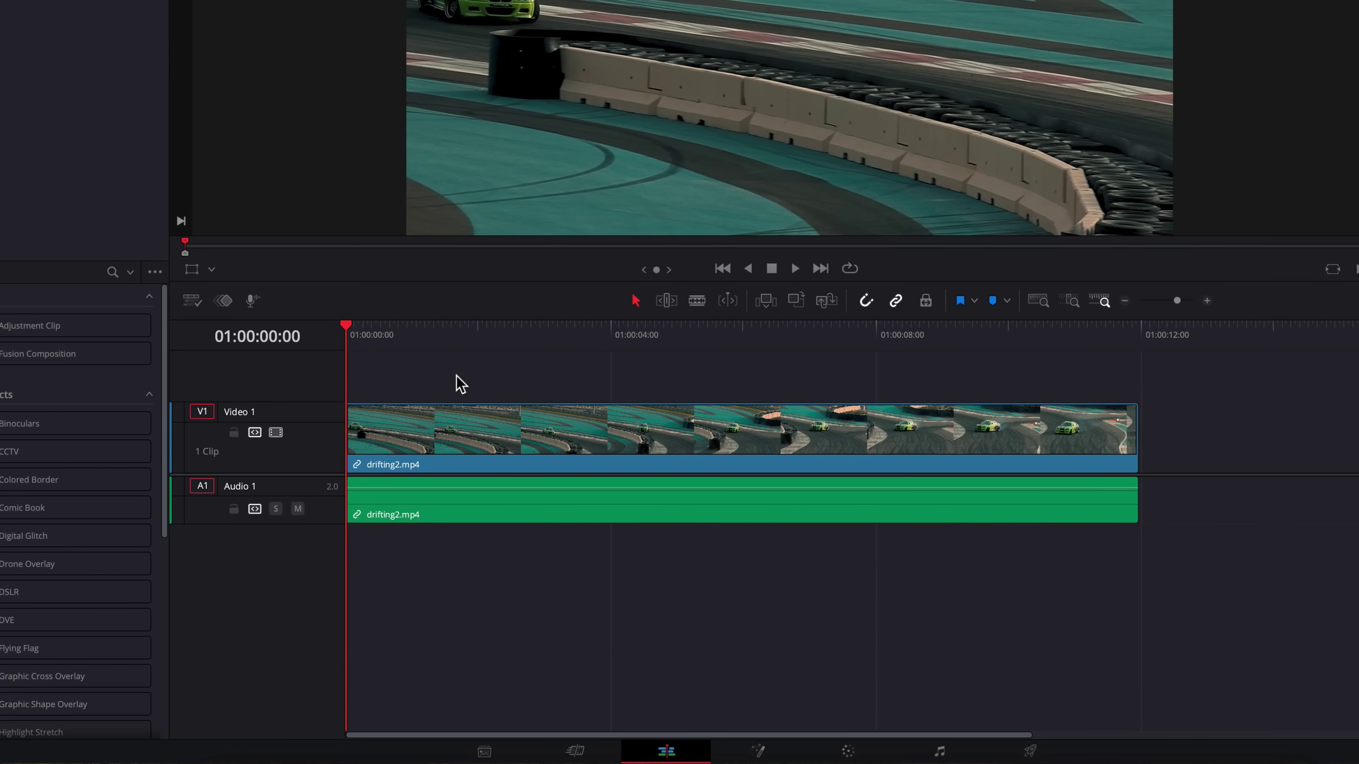
- Show the keyframe editor below the tracks and enlarge its Parameters area
{"action": "left_click", "coordinate": [224, 301]}
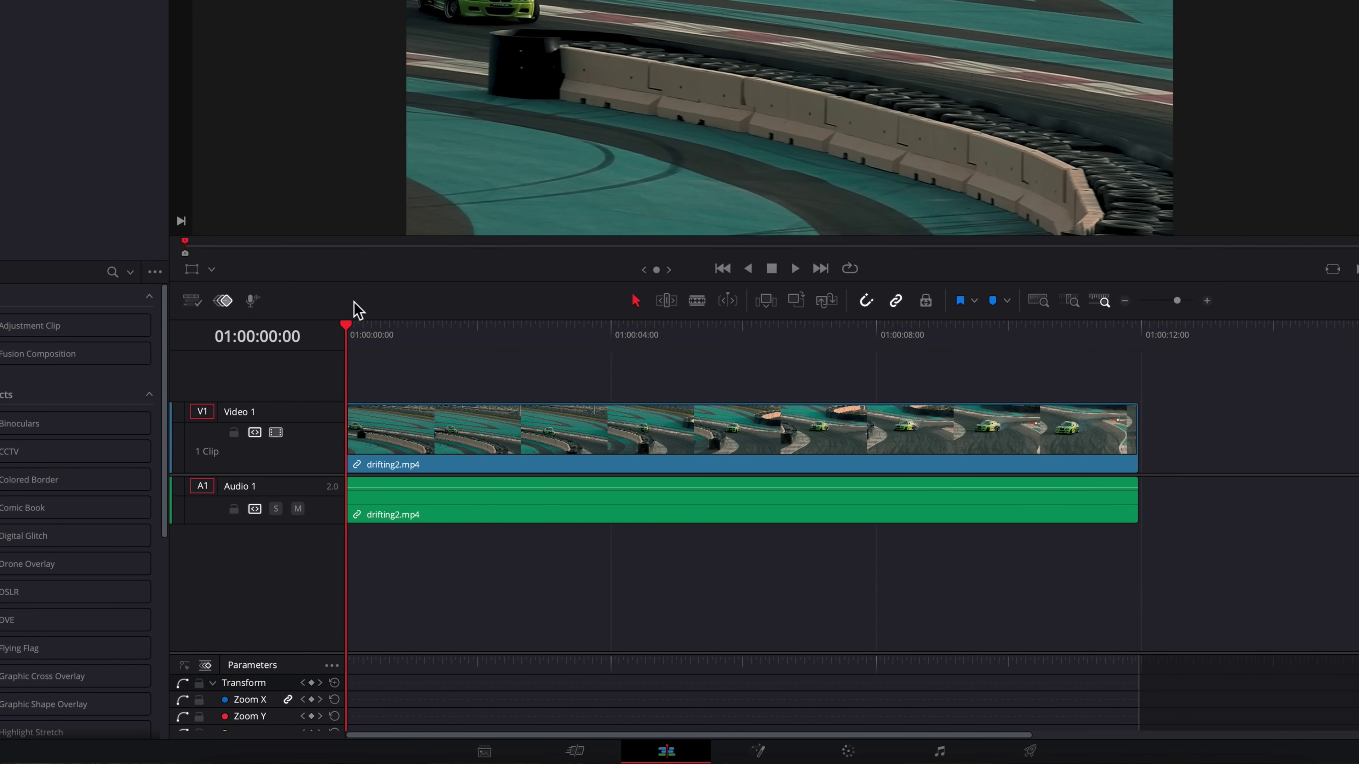
{"action": "left_click_drag", "start_coordinate": [602, 654], "coordinate": [616, 538]}
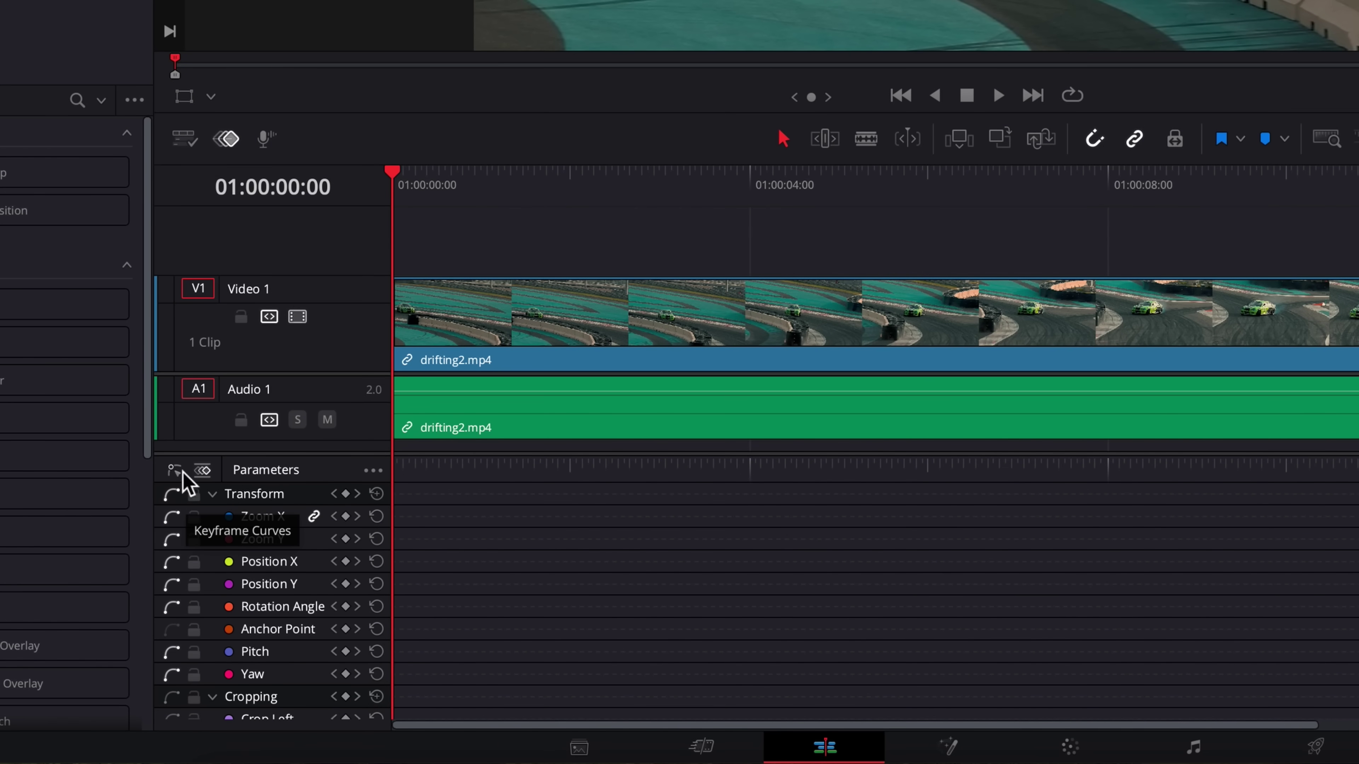
- Switch the keyframe editor to curve view and scroll down to the Speed parameters
{"action": "left_click", "coordinate": [171, 473]}
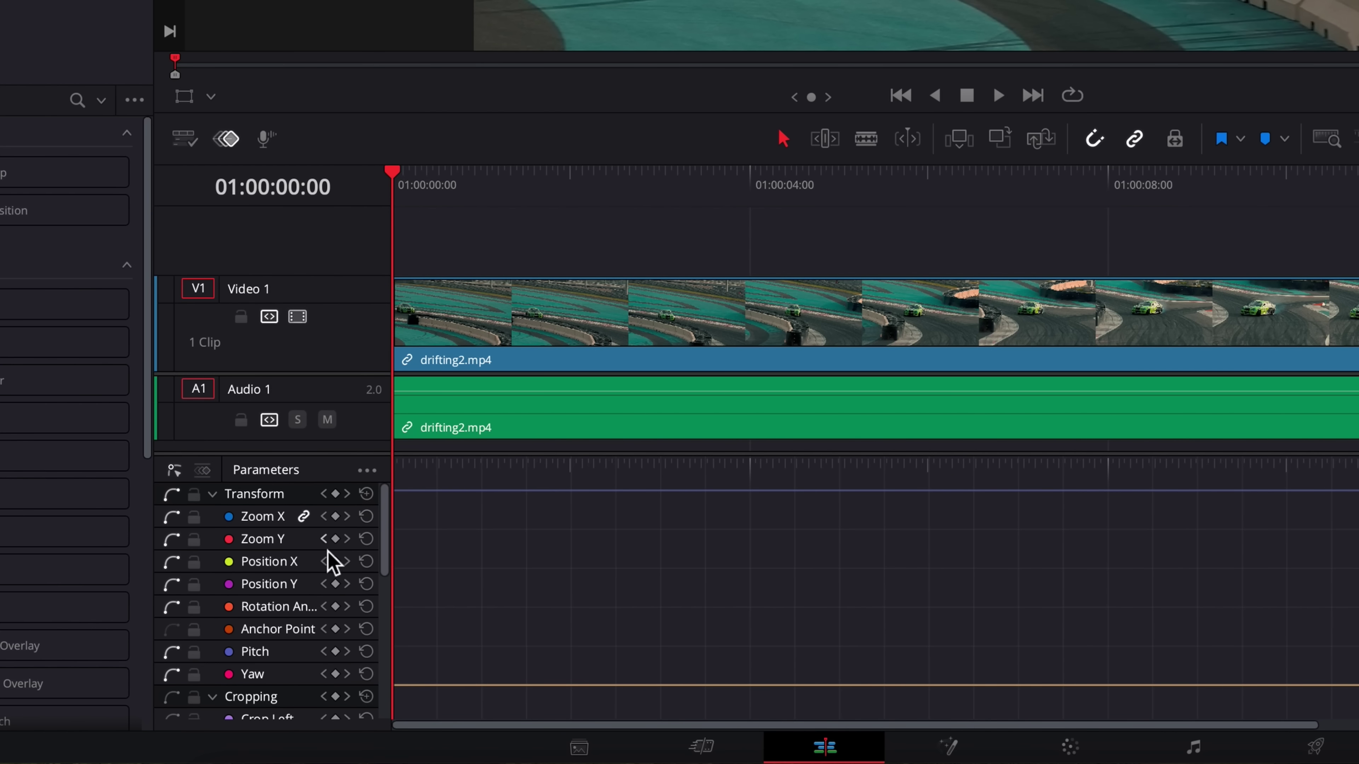
{"action": "scroll", "coordinate": [355, 555], "scroll_direction": "down", "scroll_amount": 3}
{"action": "scroll", "coordinate": [355, 555], "scroll_direction": "down", "scroll_amount": 6}
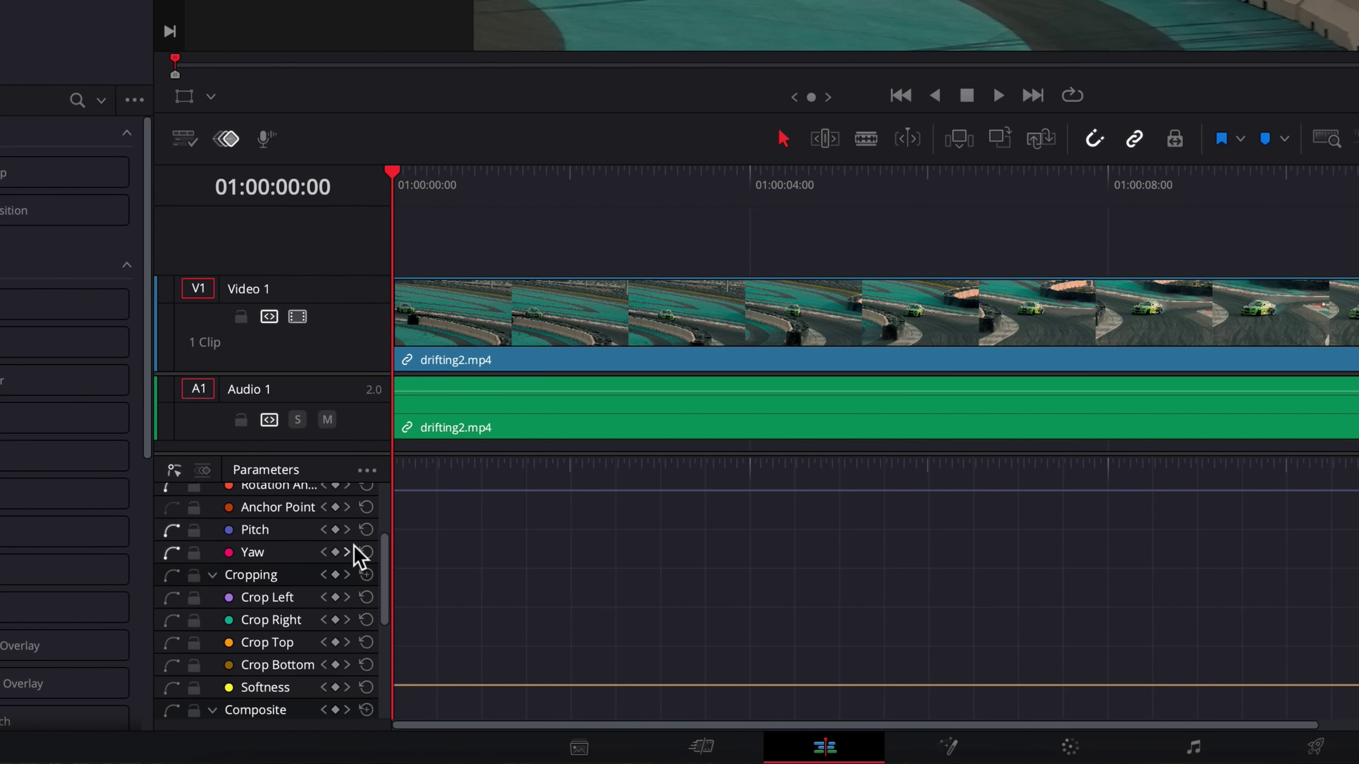
{"action": "scroll", "coordinate": [362, 557], "scroll_direction": "down", "scroll_amount": 1}
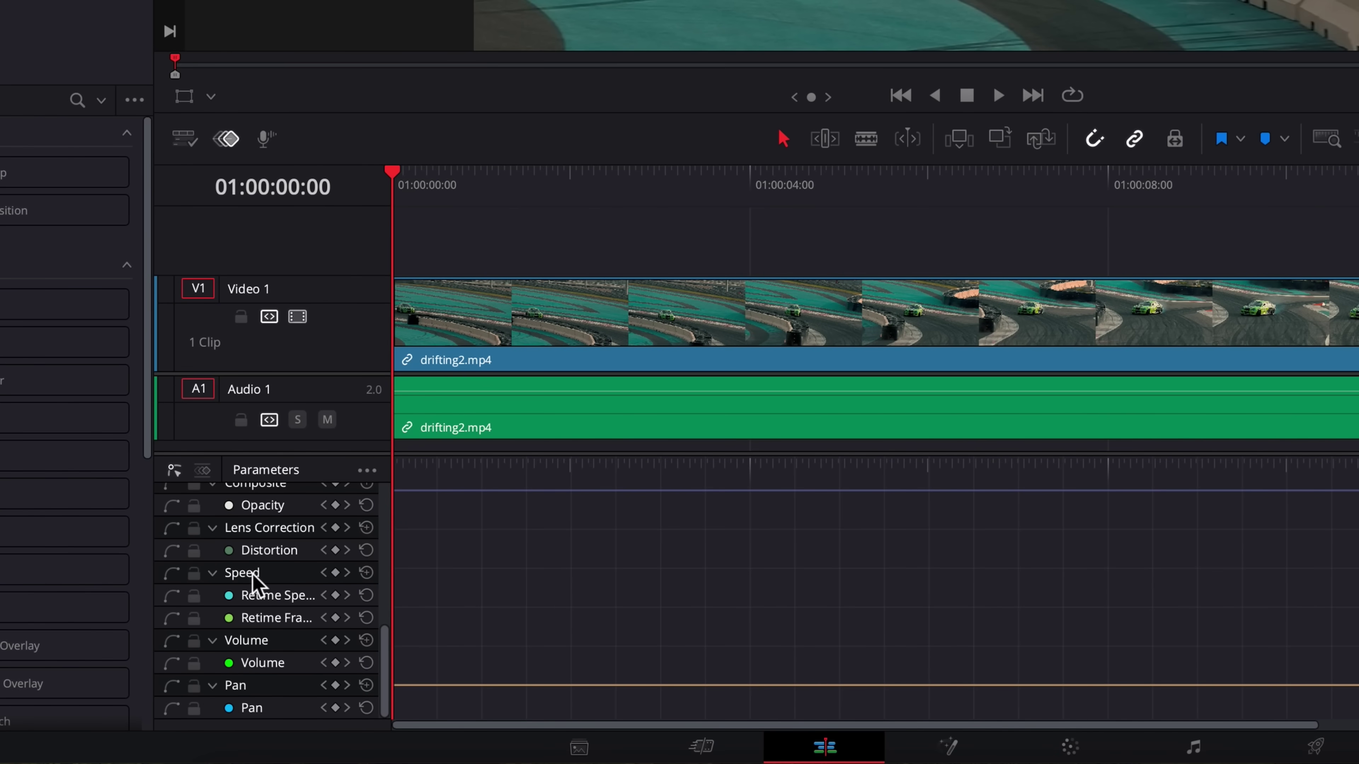
- Enable the Retime Speed curve in the graph and scroll back up to Transform
{"action": "left_click", "coordinate": [173, 597]}
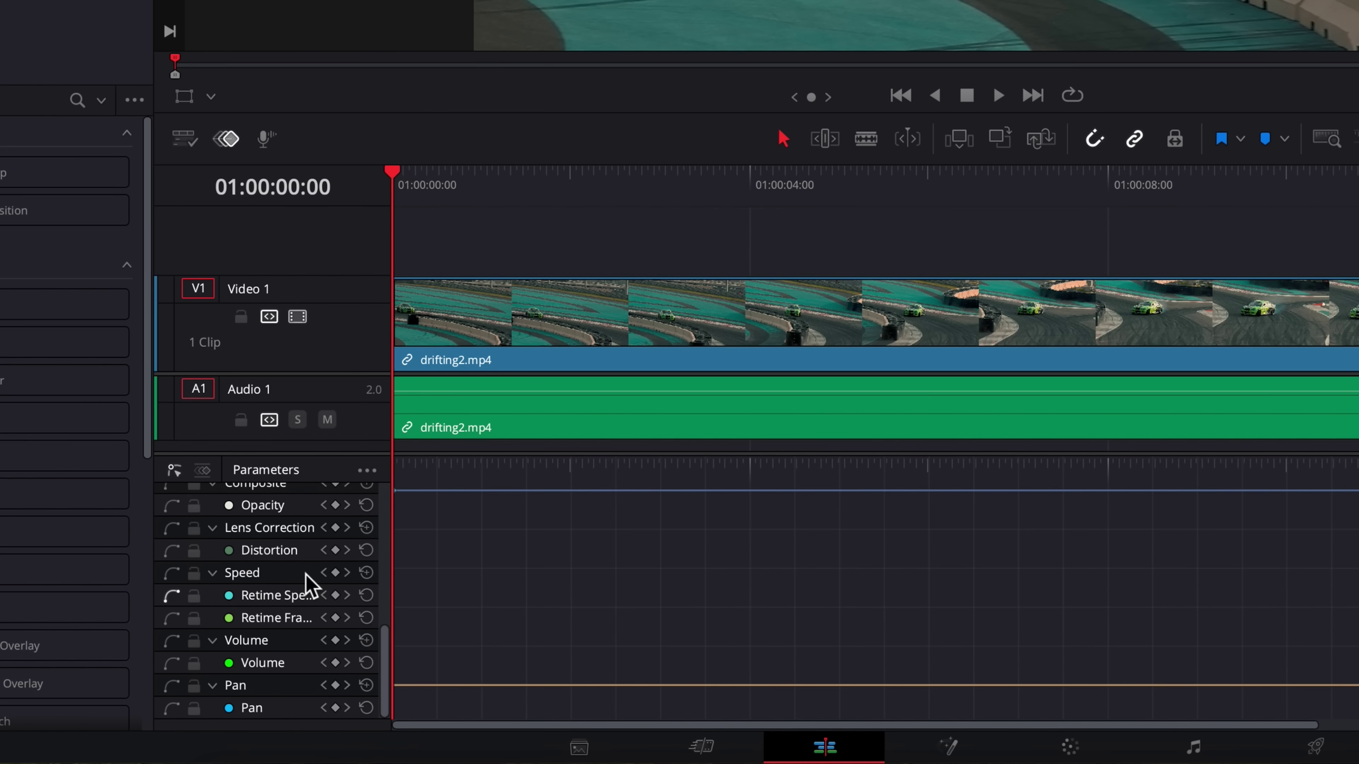
{"action": "scroll", "coordinate": [305, 574], "scroll_direction": "up", "scroll_amount": 6}
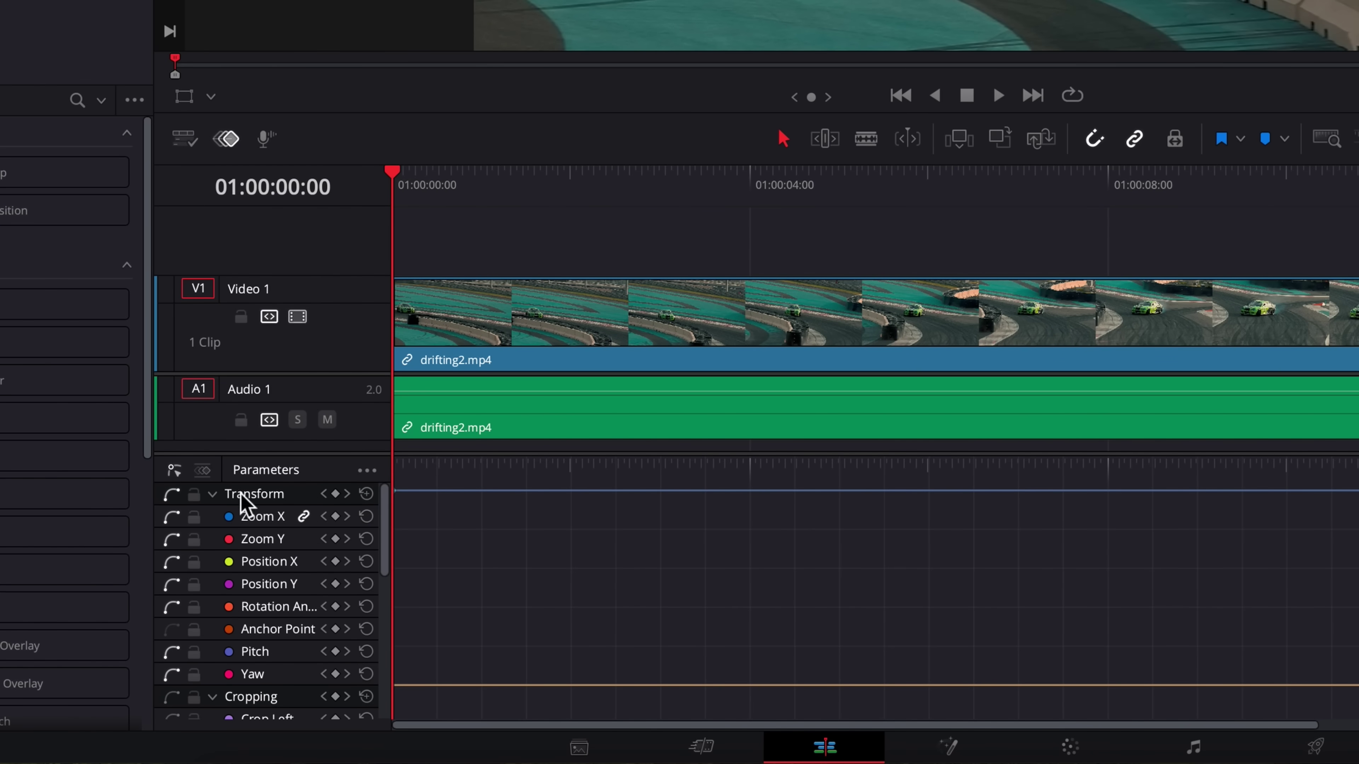
- Hide the Transform curves, leaving only the flat 100% Retime Speed line visible
{"action": "left_click", "coordinate": [171, 497]}
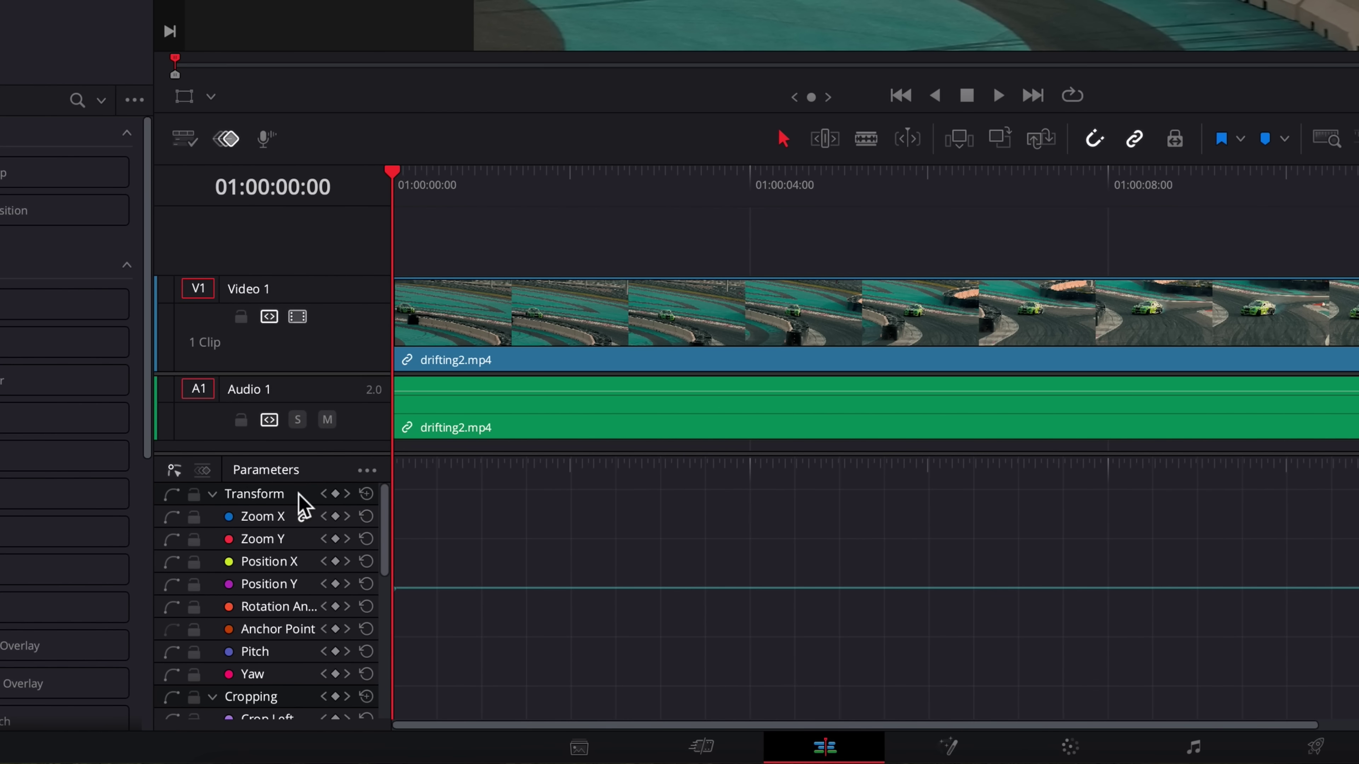
{"action": "scroll", "coordinate": [311, 556], "scroll_direction": "down", "scroll_amount": 6}
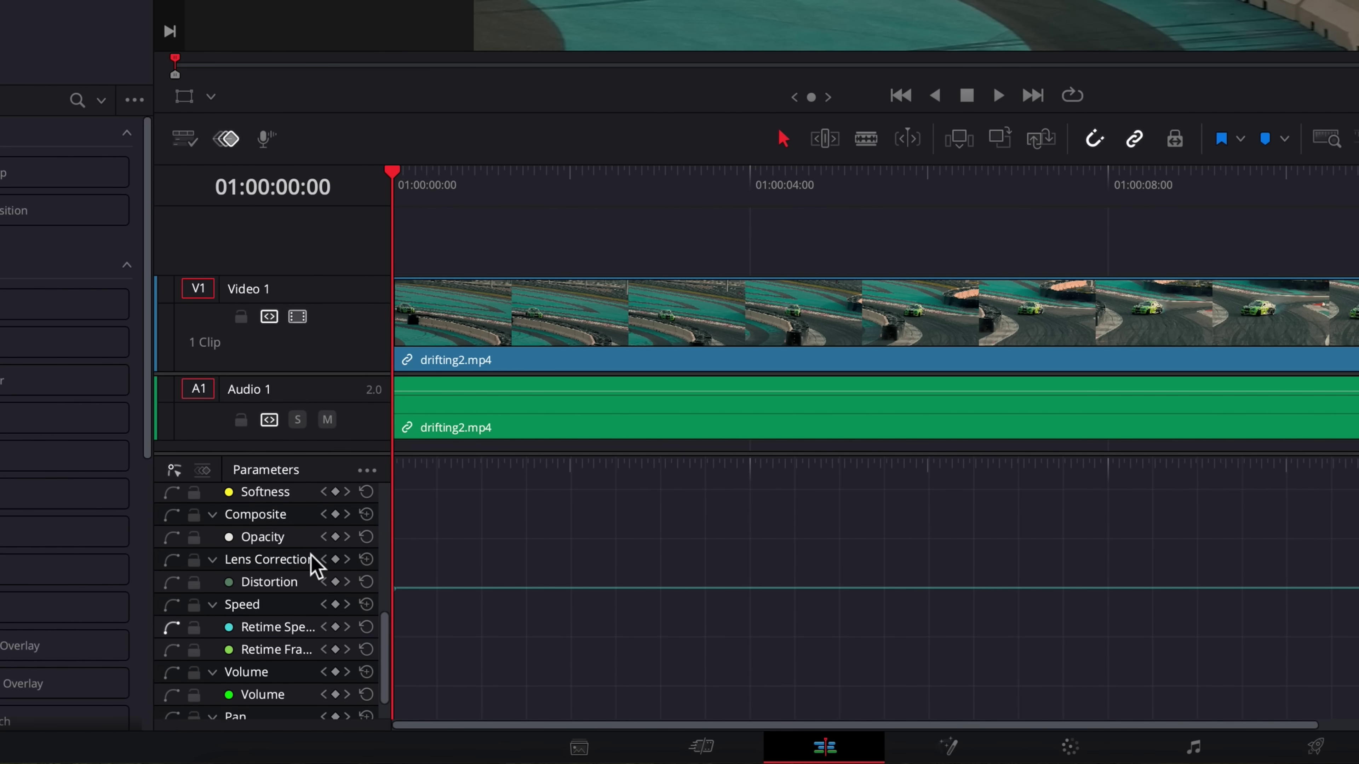
{"action": "scroll", "coordinate": [315, 565], "scroll_direction": "down", "scroll_amount": 1}
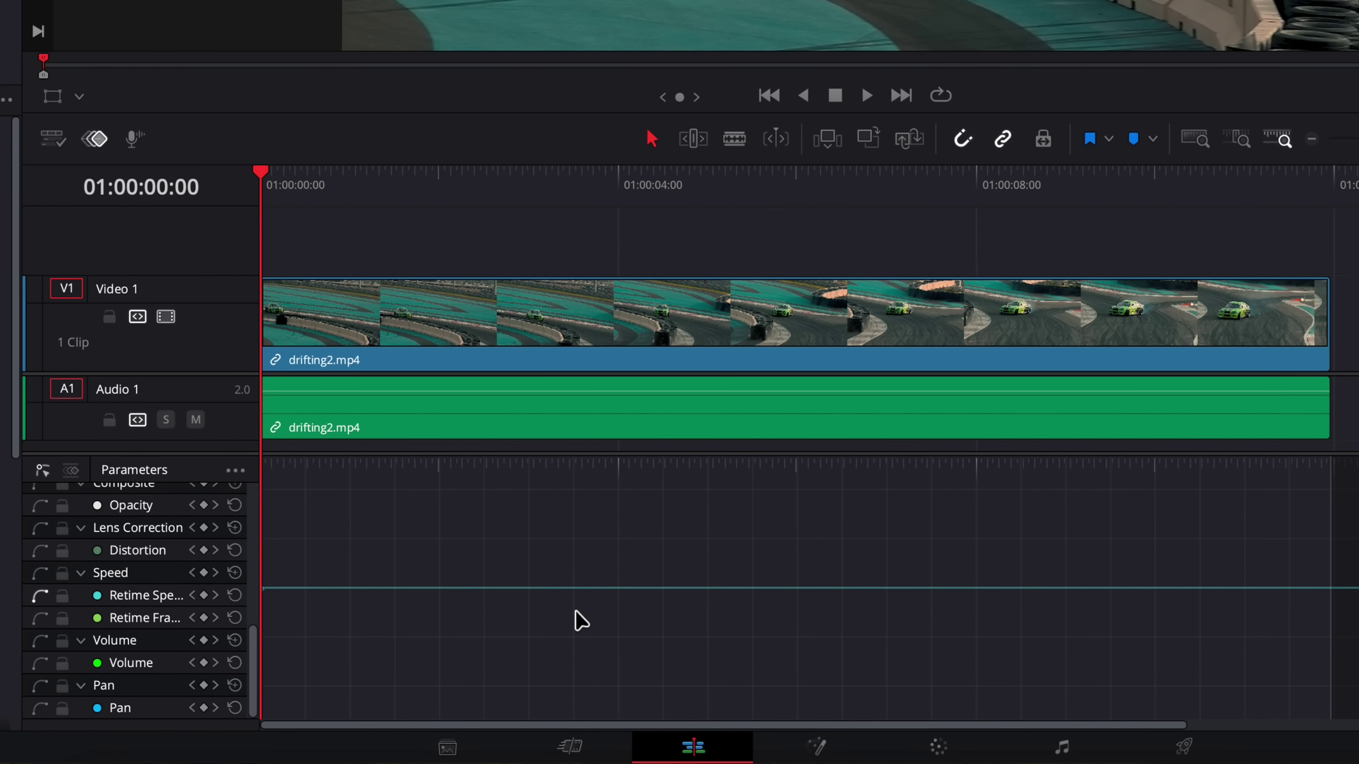
- Add two Retime Speed keyframes around 01:00:04:00 and move the playhead later
{"action": "left_click", "coordinate": [620, 593], "text": "alt"}
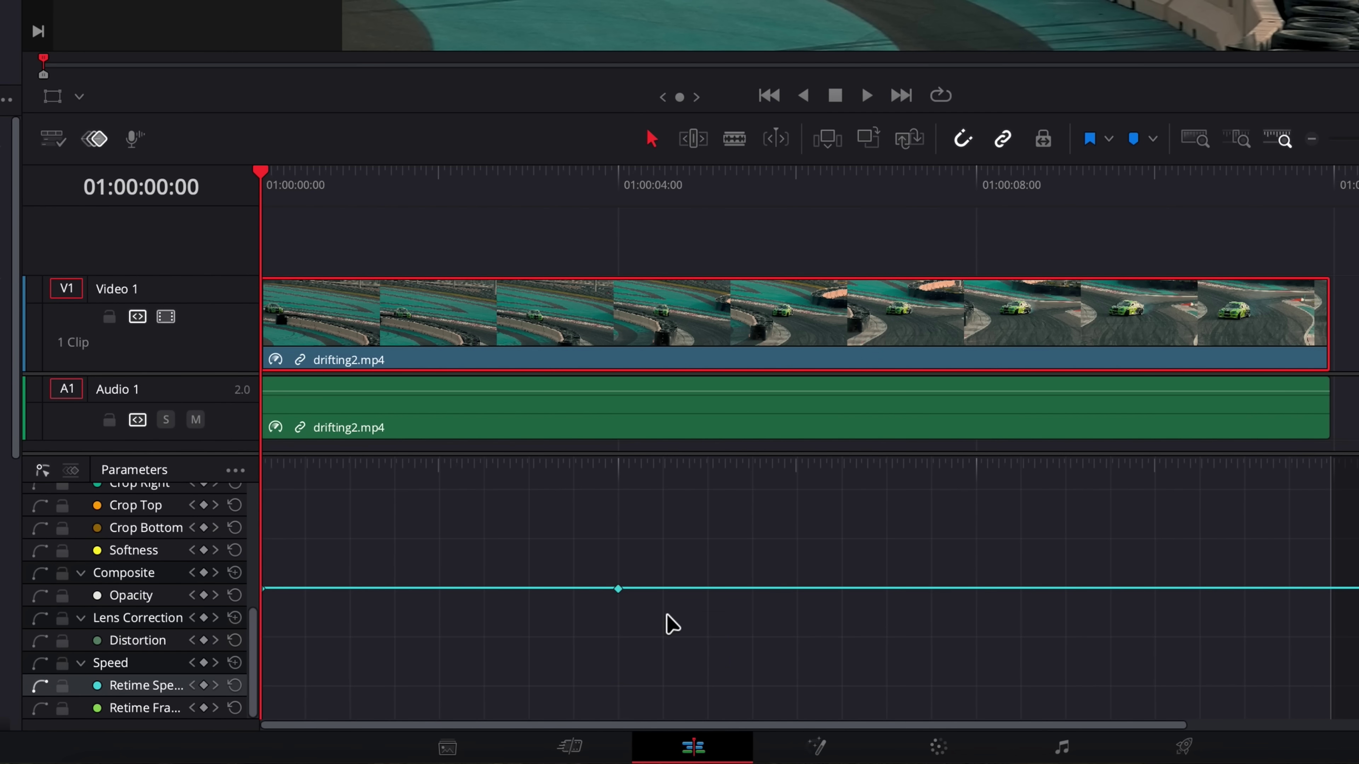
{"action": "left_click", "coordinate": [676, 592], "text": "alt"}
{"action": "left_click_drag", "start_coordinate": [267, 182], "coordinate": [950, 268]}
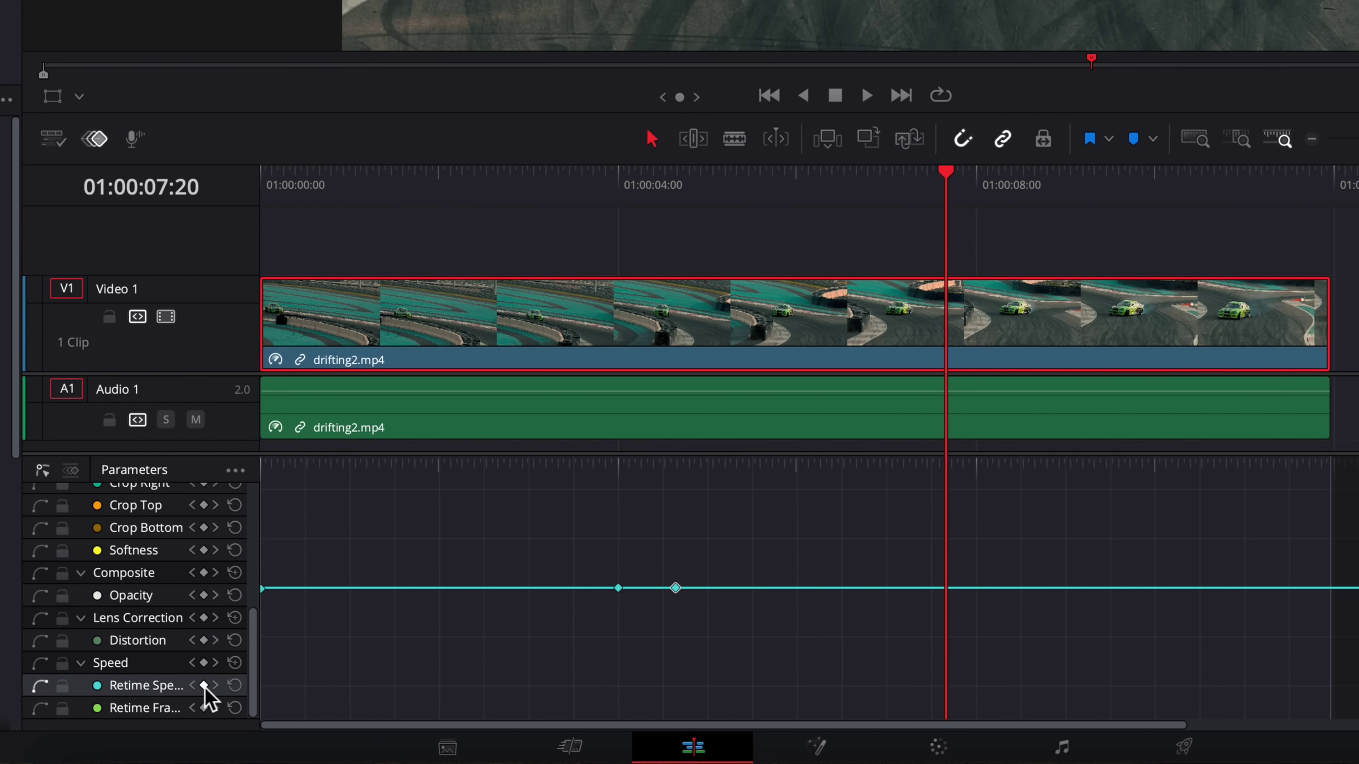
- Add Retime Speed keyframes at 01:00:07:20 and 01:00:08:11, then return to start
{"action": "left_click", "coordinate": [204, 686]}
{"action": "left_click_drag", "start_coordinate": [948, 181], "coordinate": [1010, 188]}
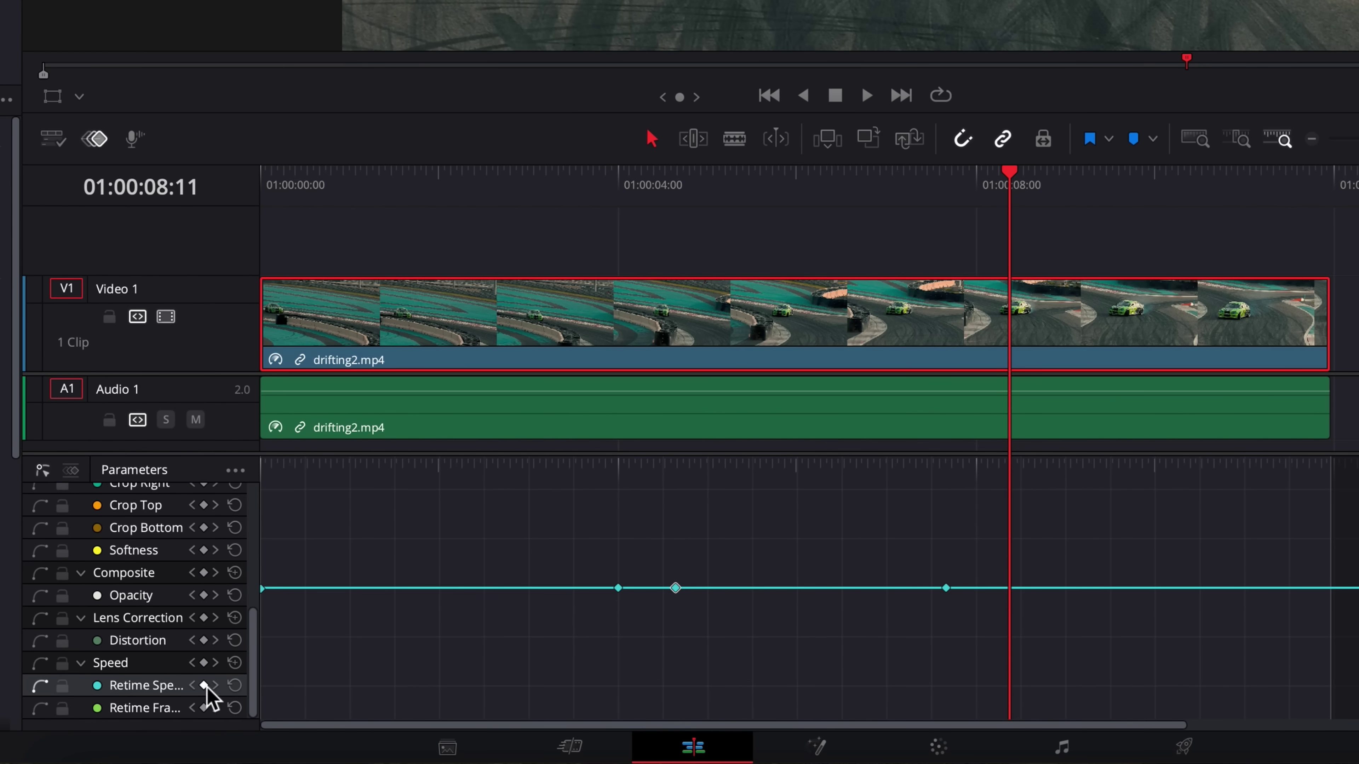
{"action": "left_click", "coordinate": [204, 686]}
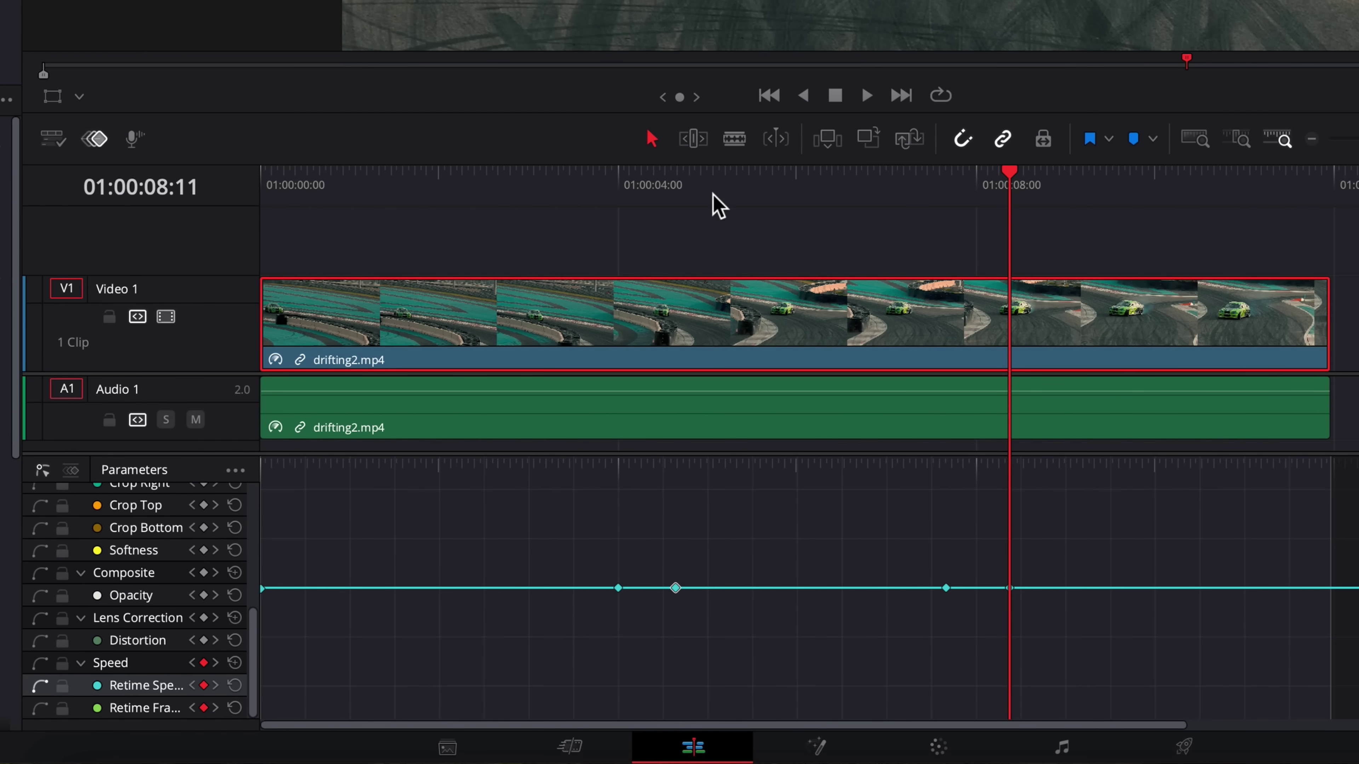
{"action": "left_click_drag", "start_coordinate": [713, 188], "coordinate": [256, 188]}
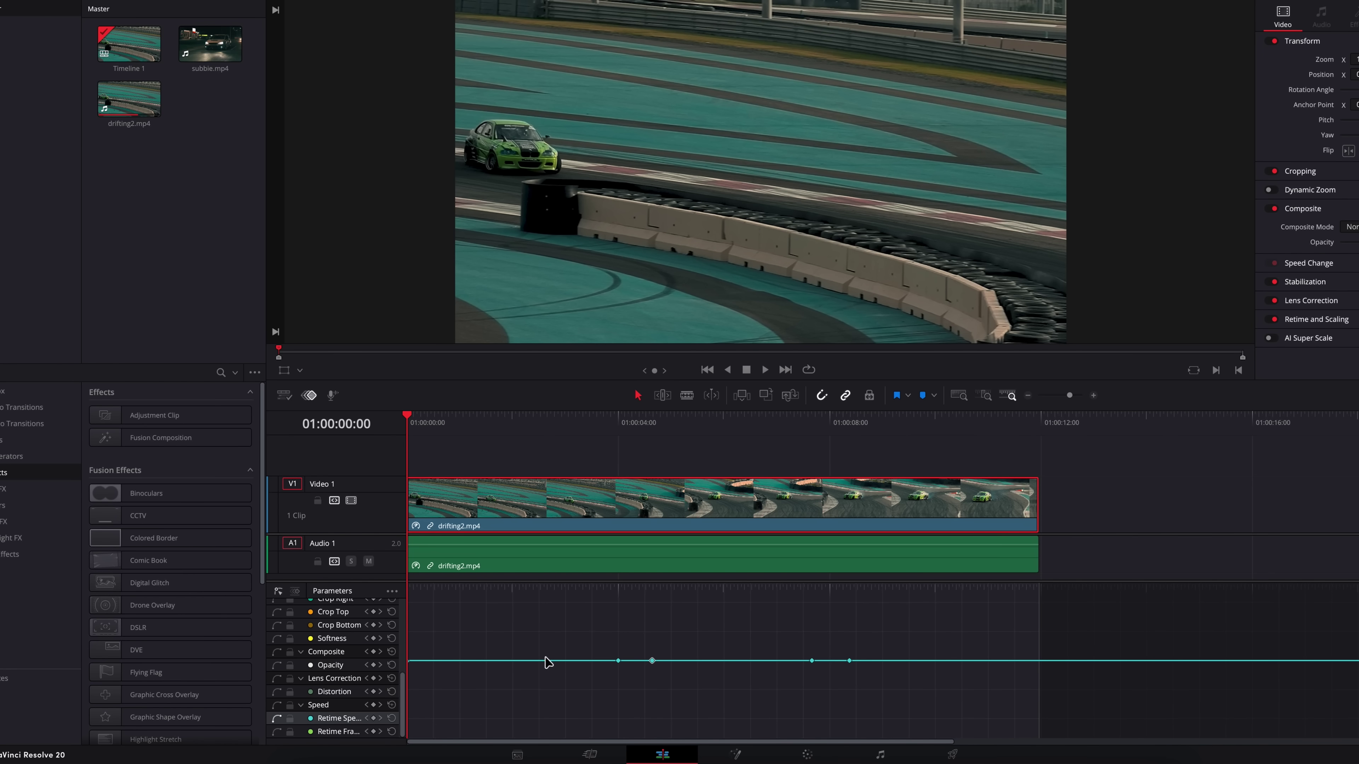
- Raise the opening section's speed to about 337.51%, shortening drifting2.mp4 below 9 seconds
{"action": "left_click_drag", "start_coordinate": [542, 664], "coordinate": [533, 577]}
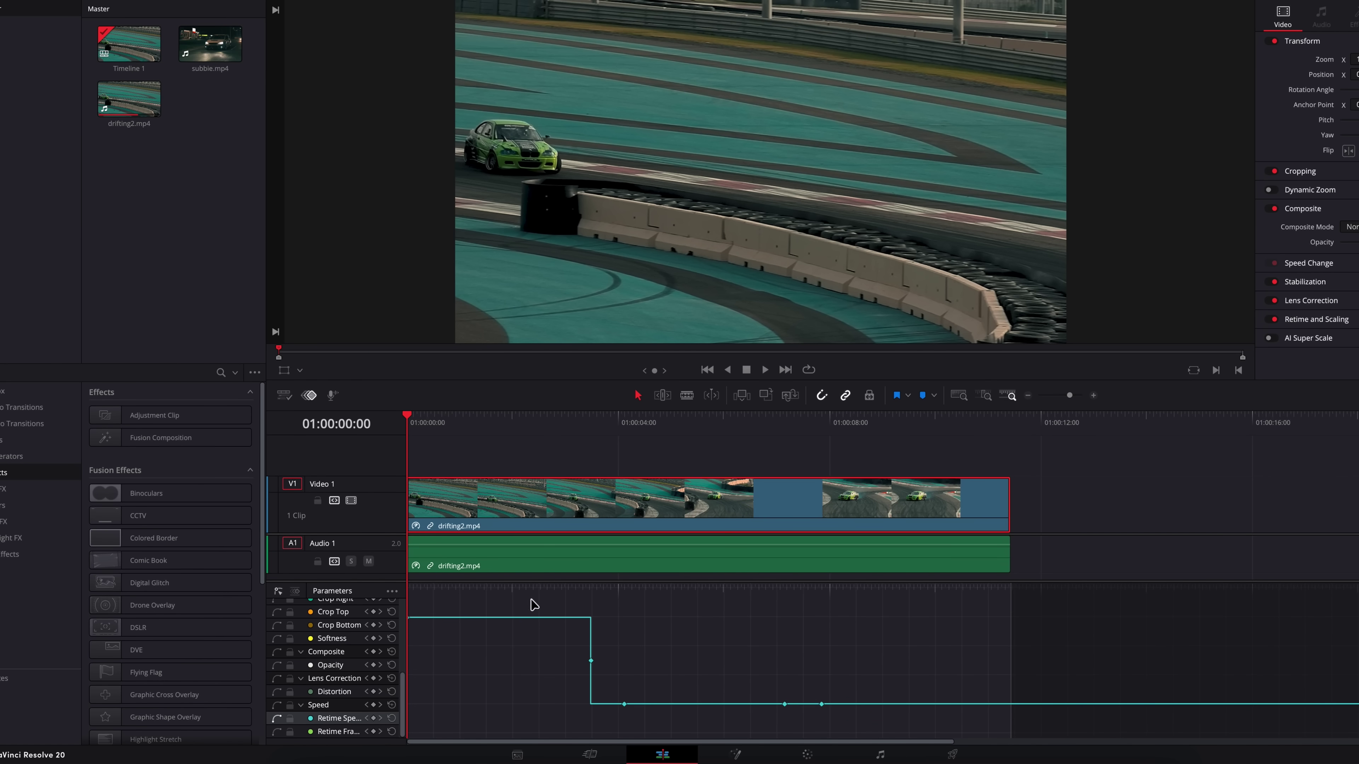
{"action": "mouse_move", "coordinate": [523, 621]}
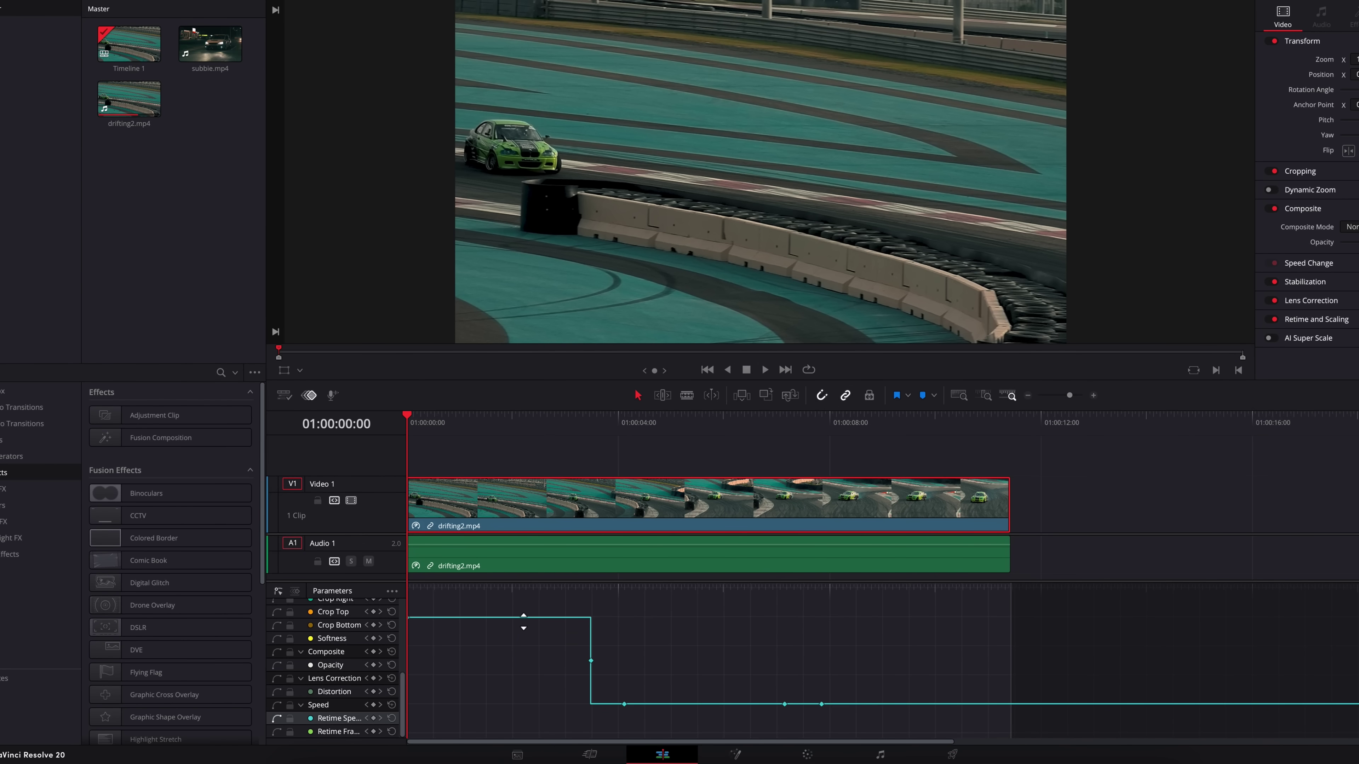
{"action": "left_click_drag", "start_coordinate": [524, 622], "coordinate": [449, 615]}
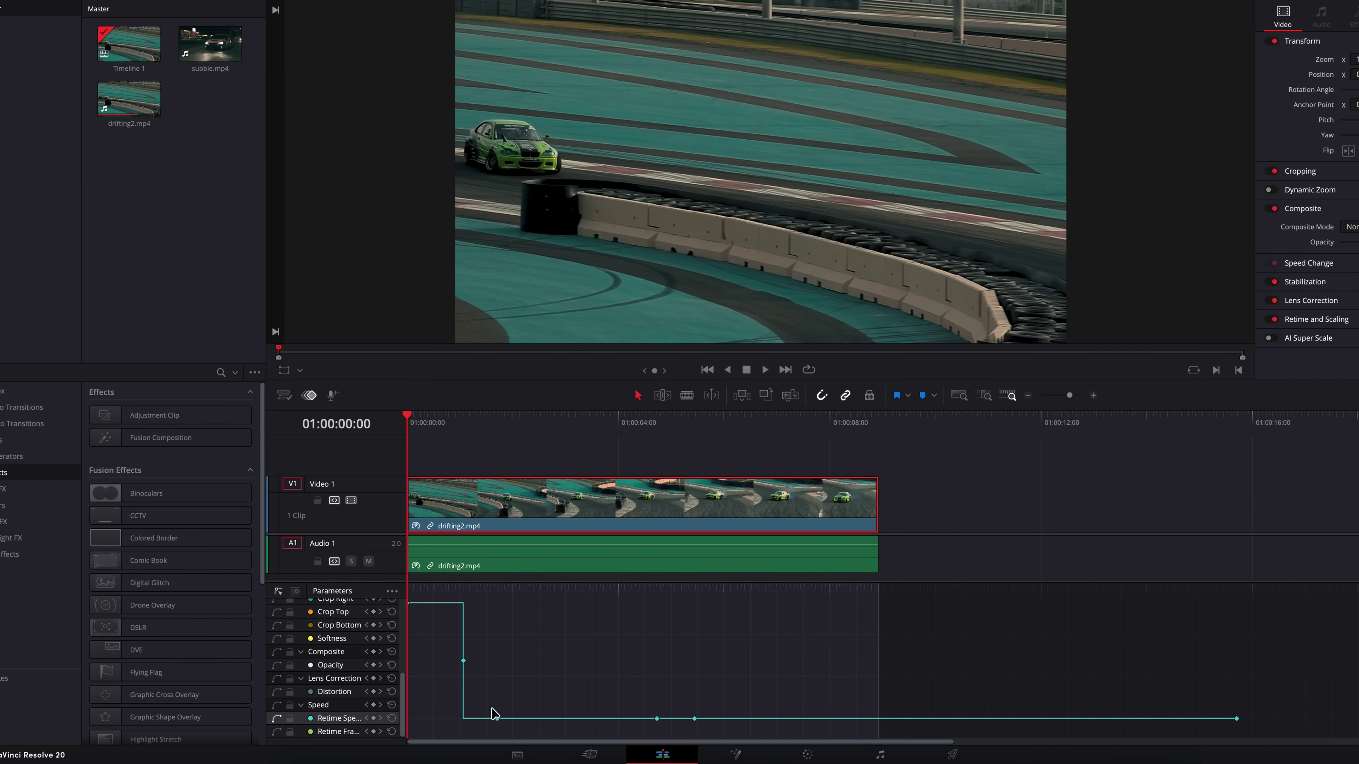
- Alternate the curve between slow dips near 36.57% and fast bursts near 383%, ending fast
{"action": "mouse_move", "coordinate": [489, 717]}
{"action": "left_mouse_down"}
{"action": "mouse_move", "coordinate": [489, 738]}
{"action": "mouse_move", "coordinate": [512, 721]}
{"action": "left_mouse_up"}
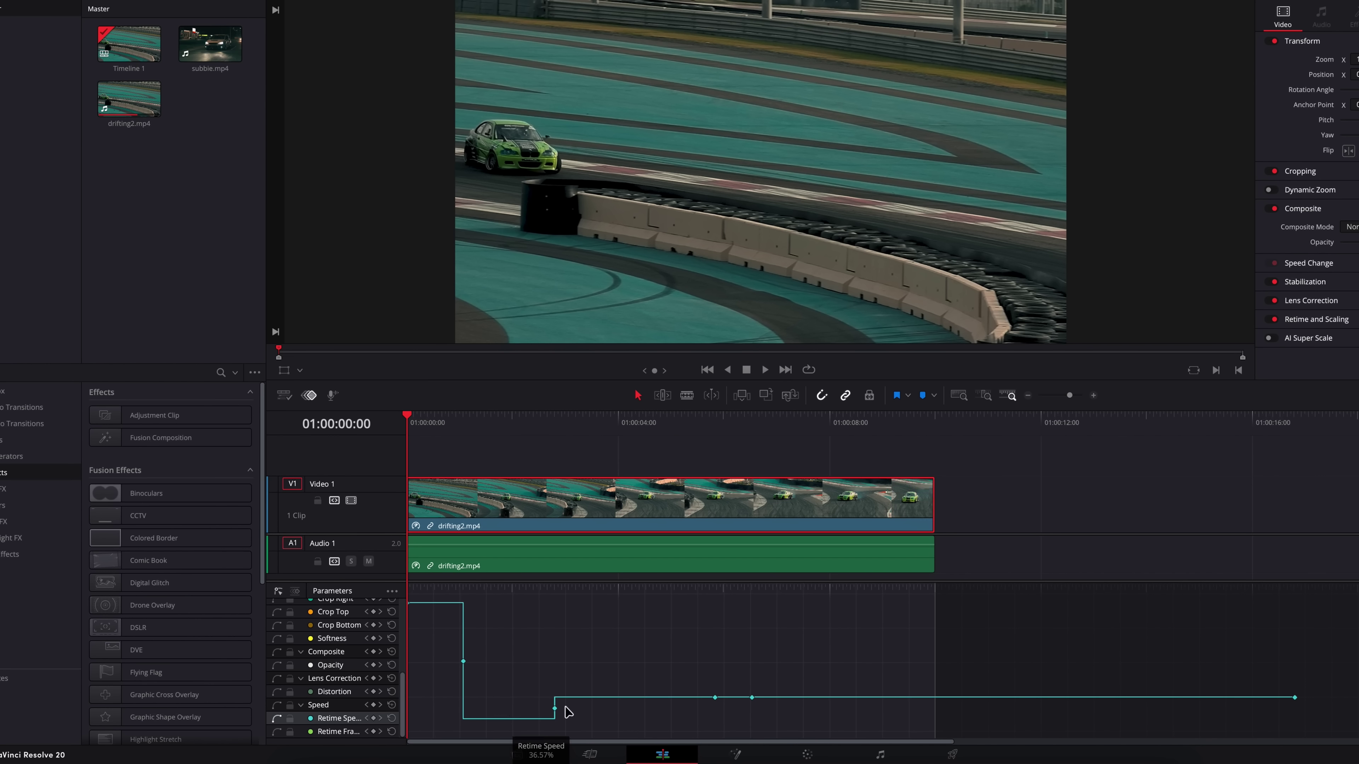
{"action": "left_click_drag", "start_coordinate": [619, 707], "coordinate": [582, 606]}
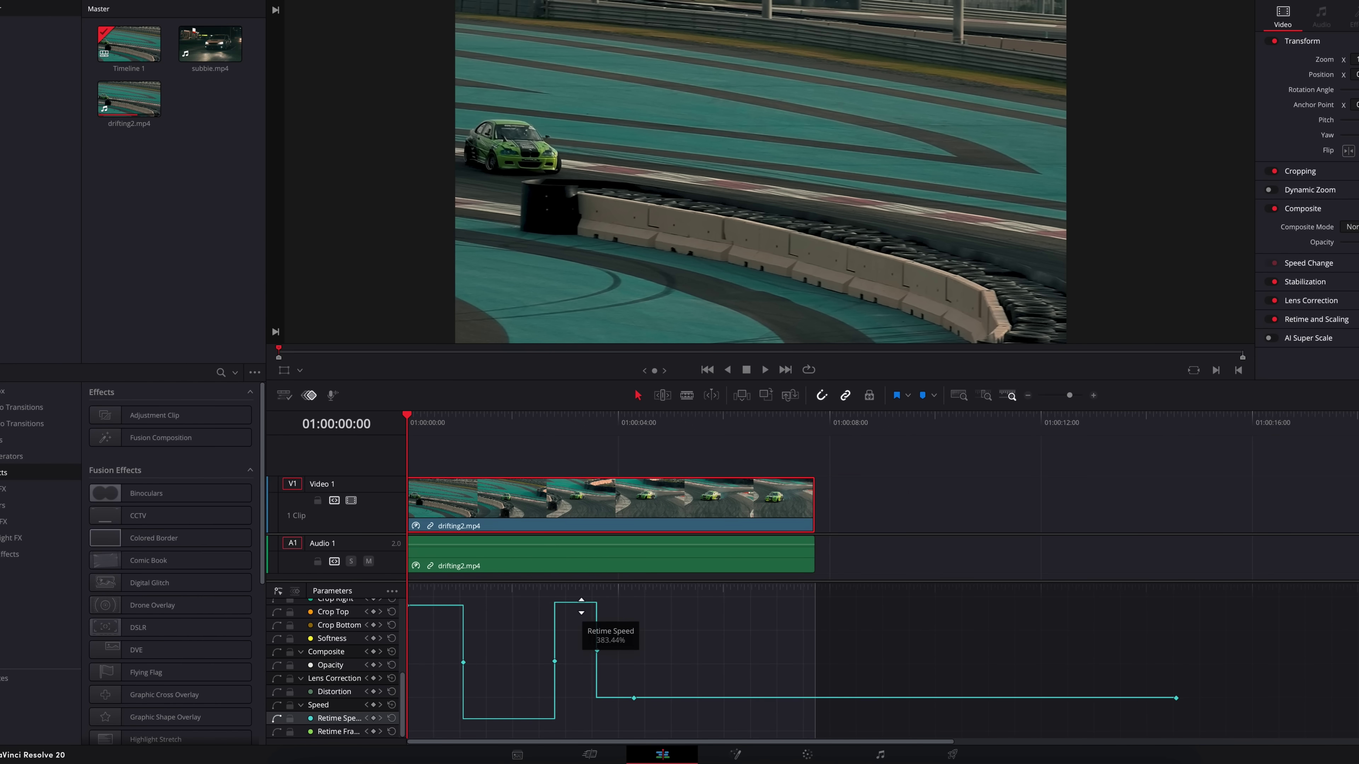
{"action": "left_click_drag", "start_coordinate": [621, 698], "coordinate": [621, 725]}
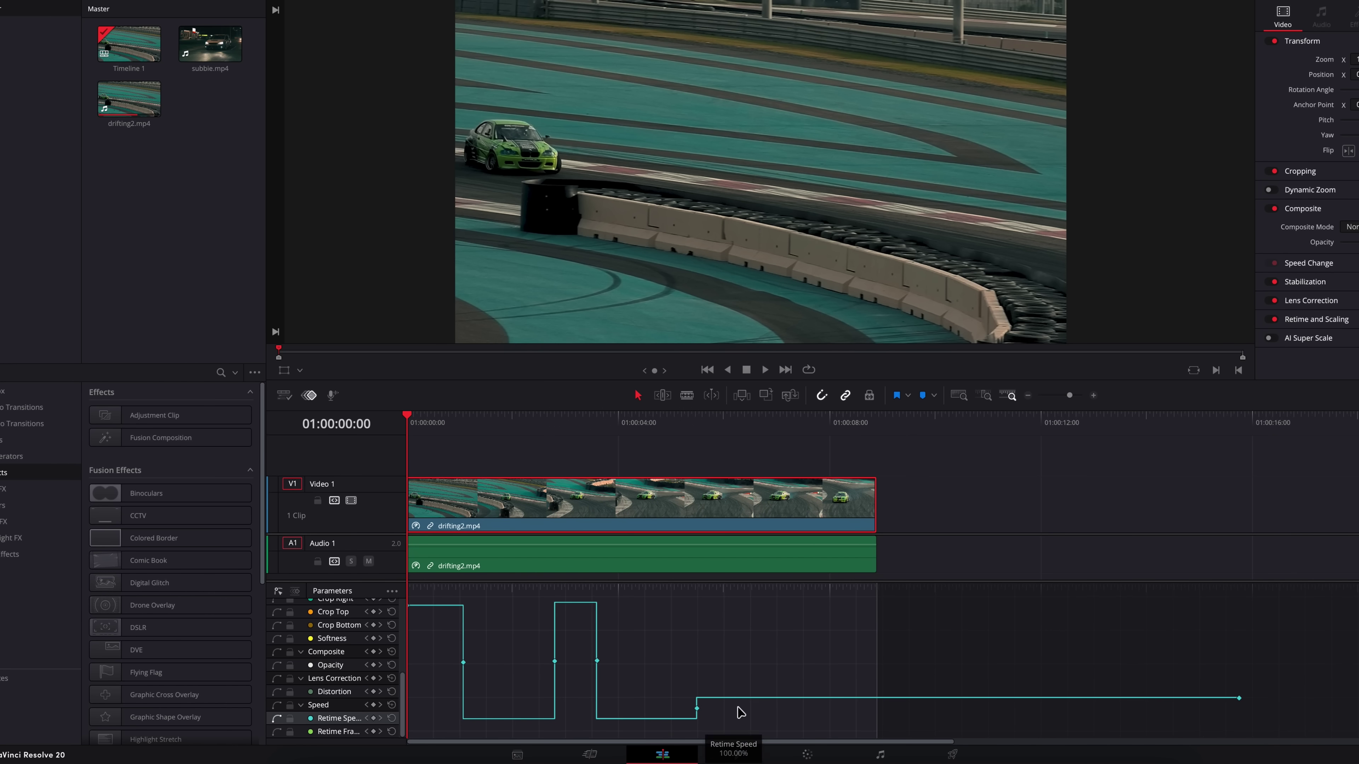
{"action": "left_click_drag", "start_coordinate": [739, 698], "coordinate": [727, 603]}
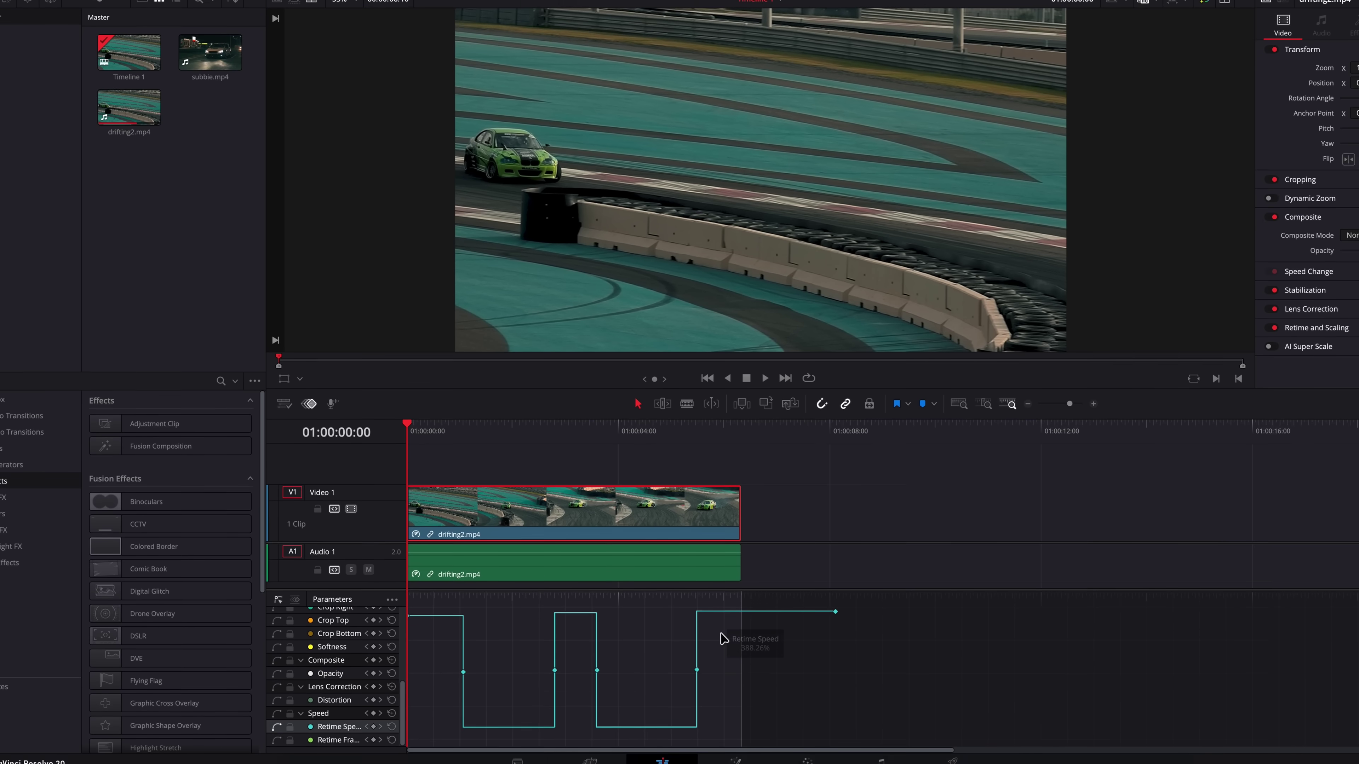
- Preview the ramped clip, then nudge the middle fast burst earlier, trimming it to 6:09
{"action": "key", "text": "space"}
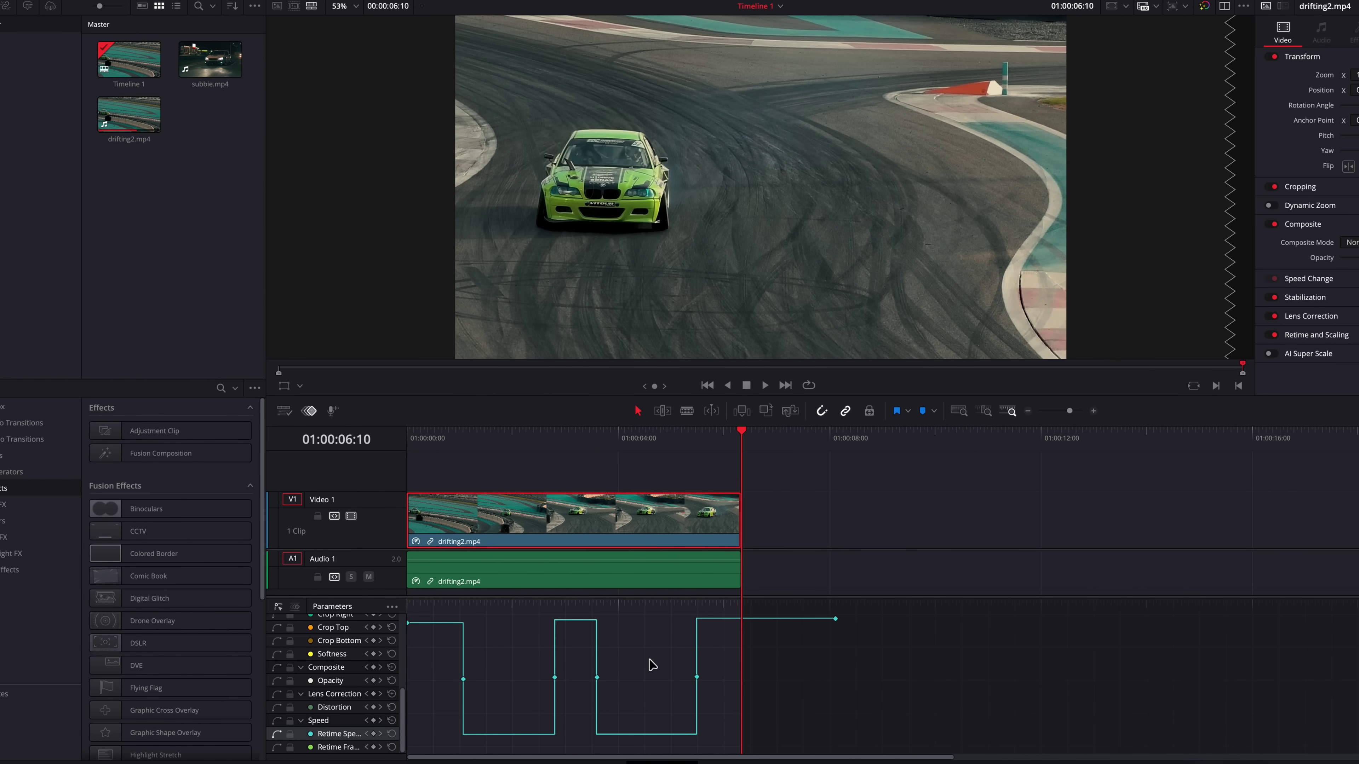
{"action": "key", "text": "Home"}
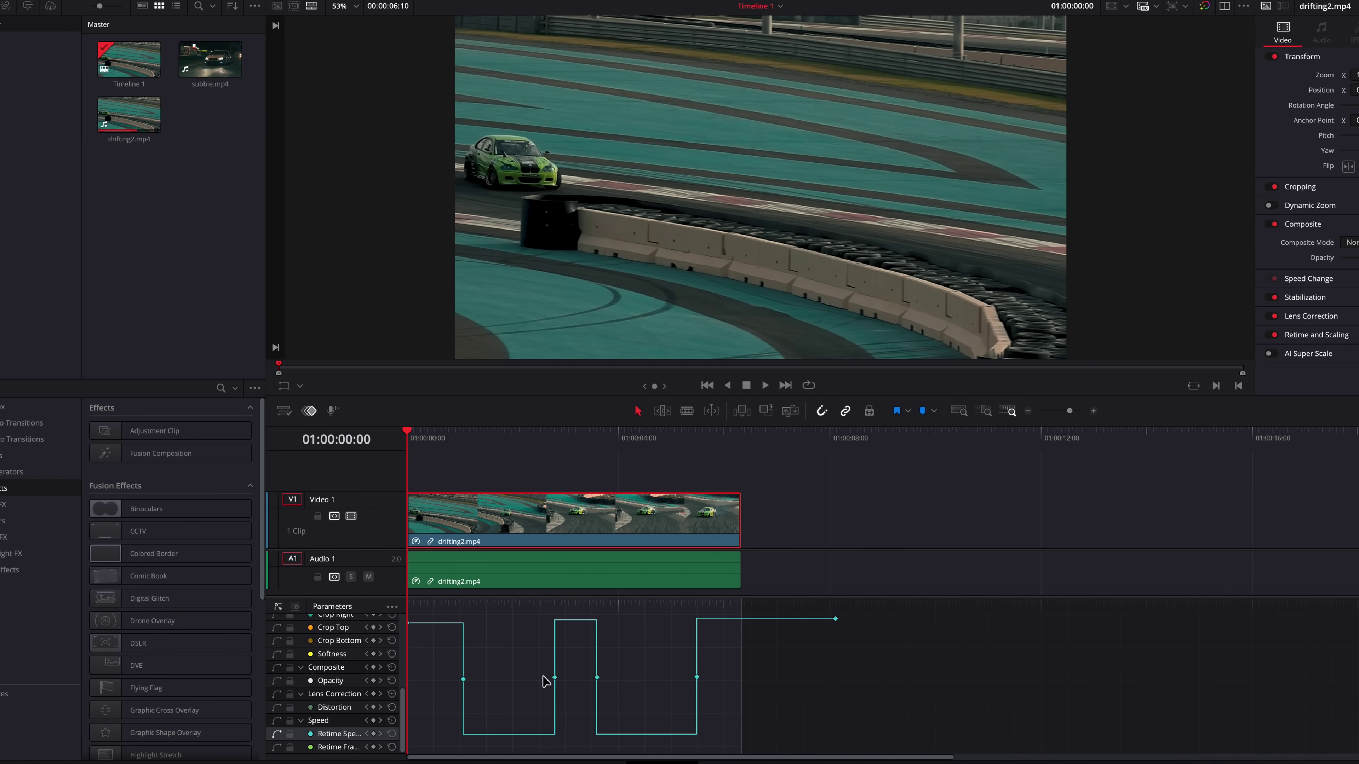
{"action": "left_click_drag", "start_coordinate": [558, 683], "coordinate": [558, 686]}
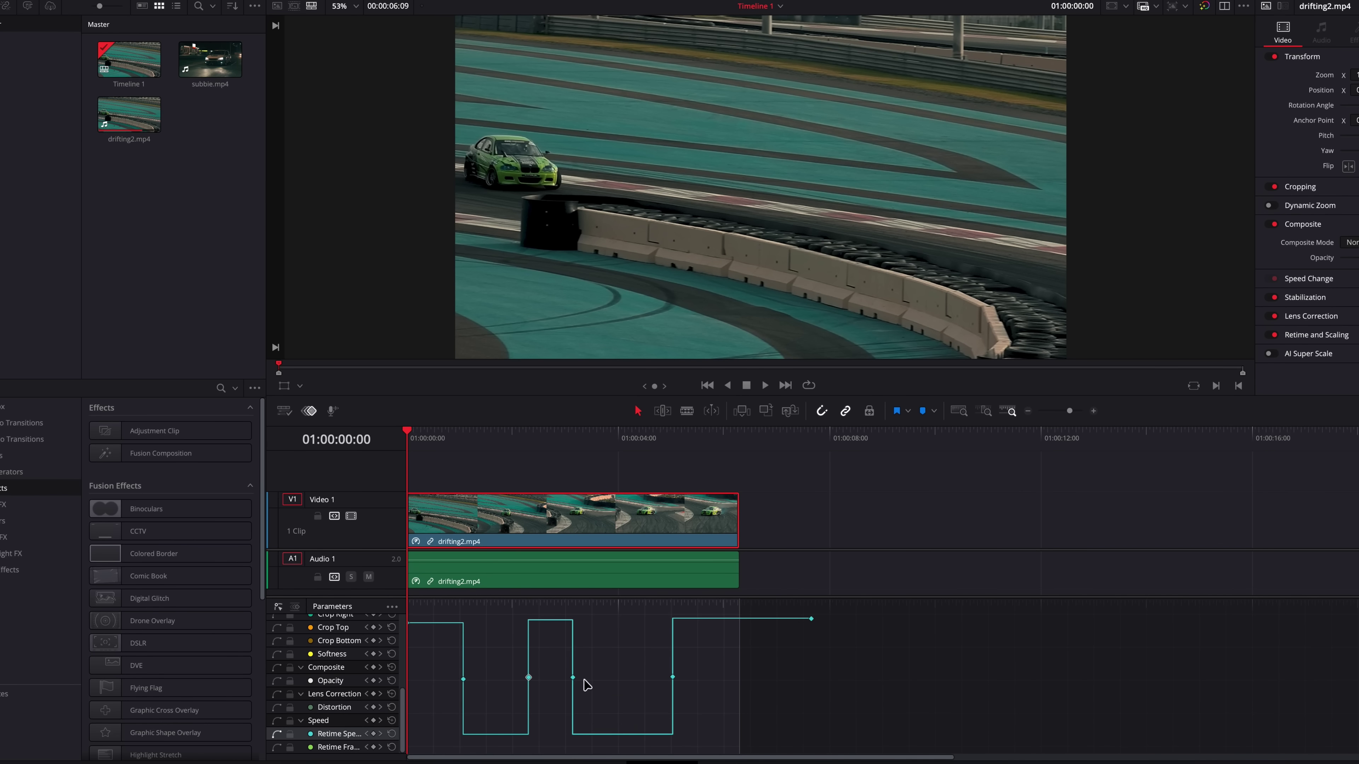
- Move the third Retime Speed keyframe right so drifting2.mp4 ends at 04:26, then preview it
{"action": "left_click_drag", "start_coordinate": [576, 683], "coordinate": [623, 690]}
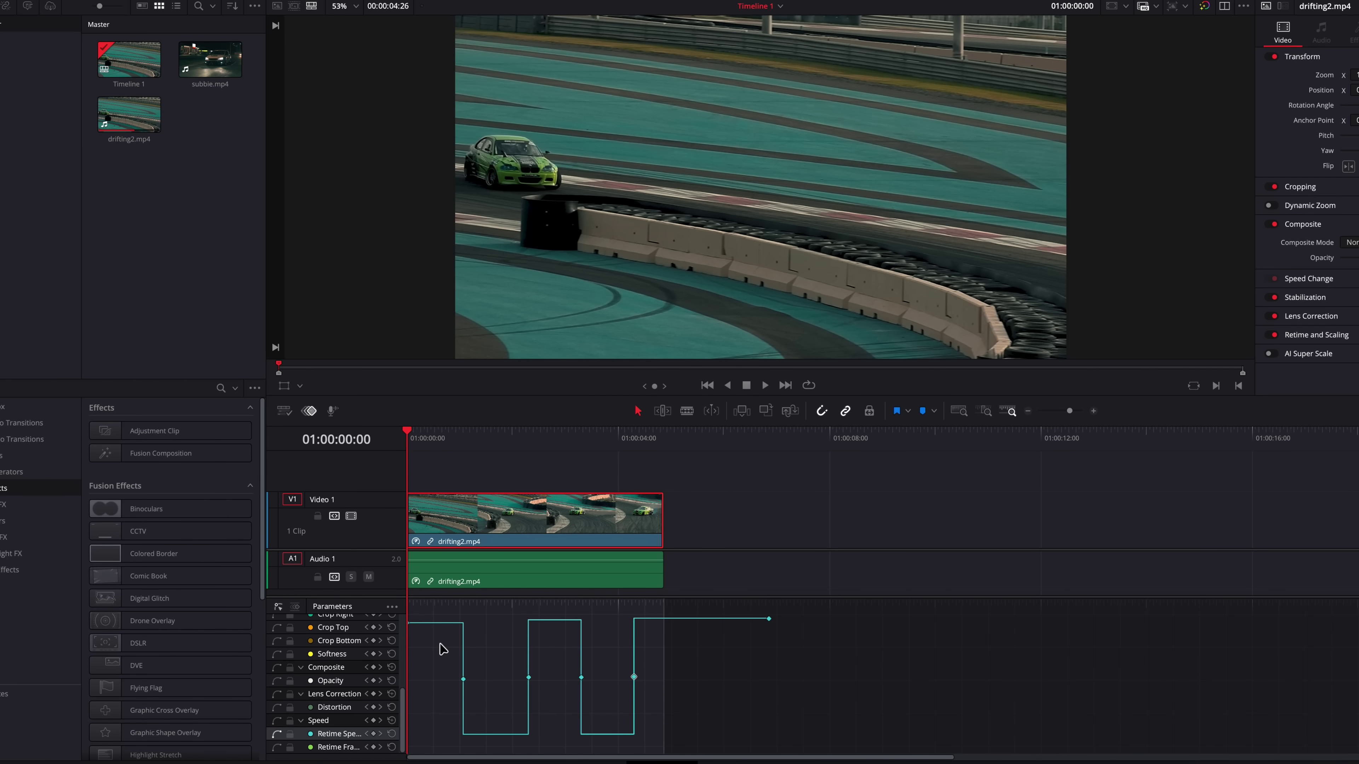
{"action": "key", "text": "space"}
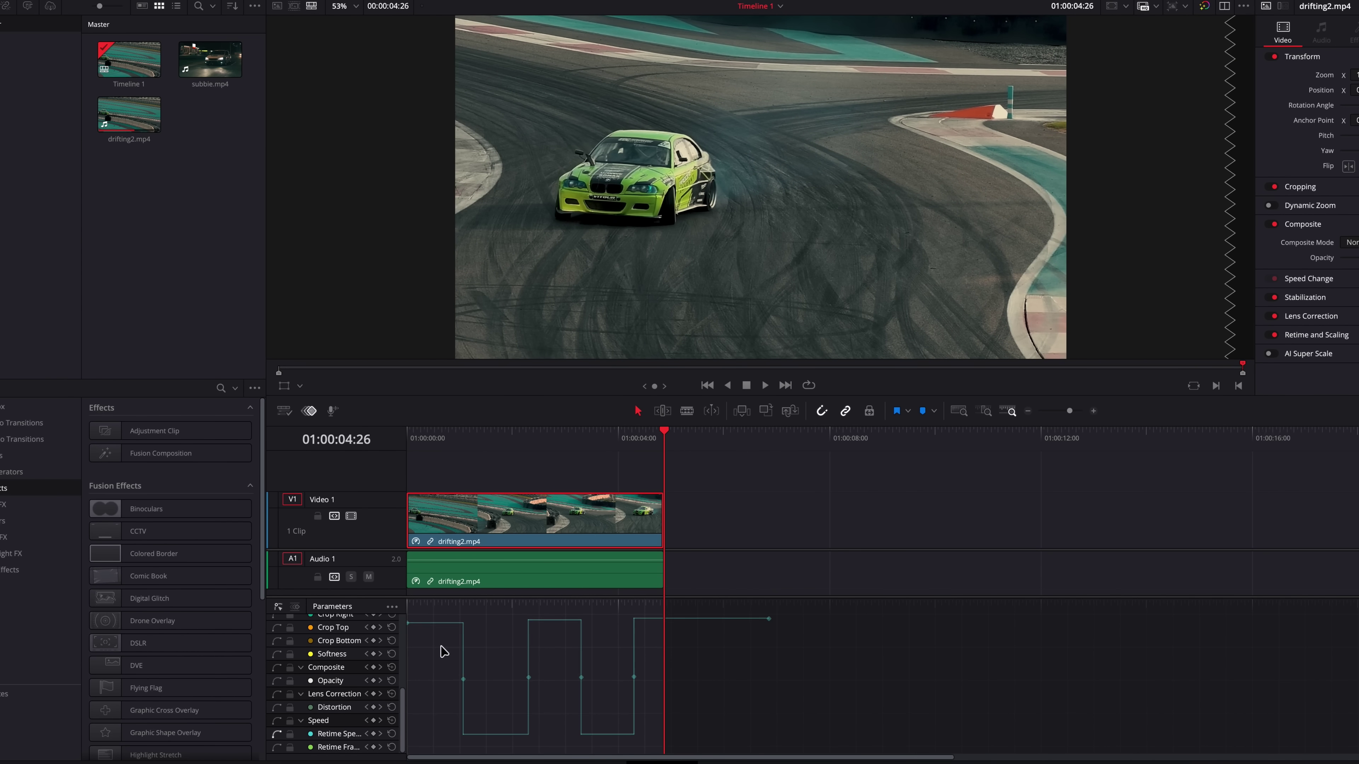
- Give all four Retime Speed keyframes ease in/out interpolation and play the ramp from the start
{"action": "left_click_drag", "start_coordinate": [438, 644], "coordinate": [672, 712]}
{"action": "mouse_move", "coordinate": [581, 677]}
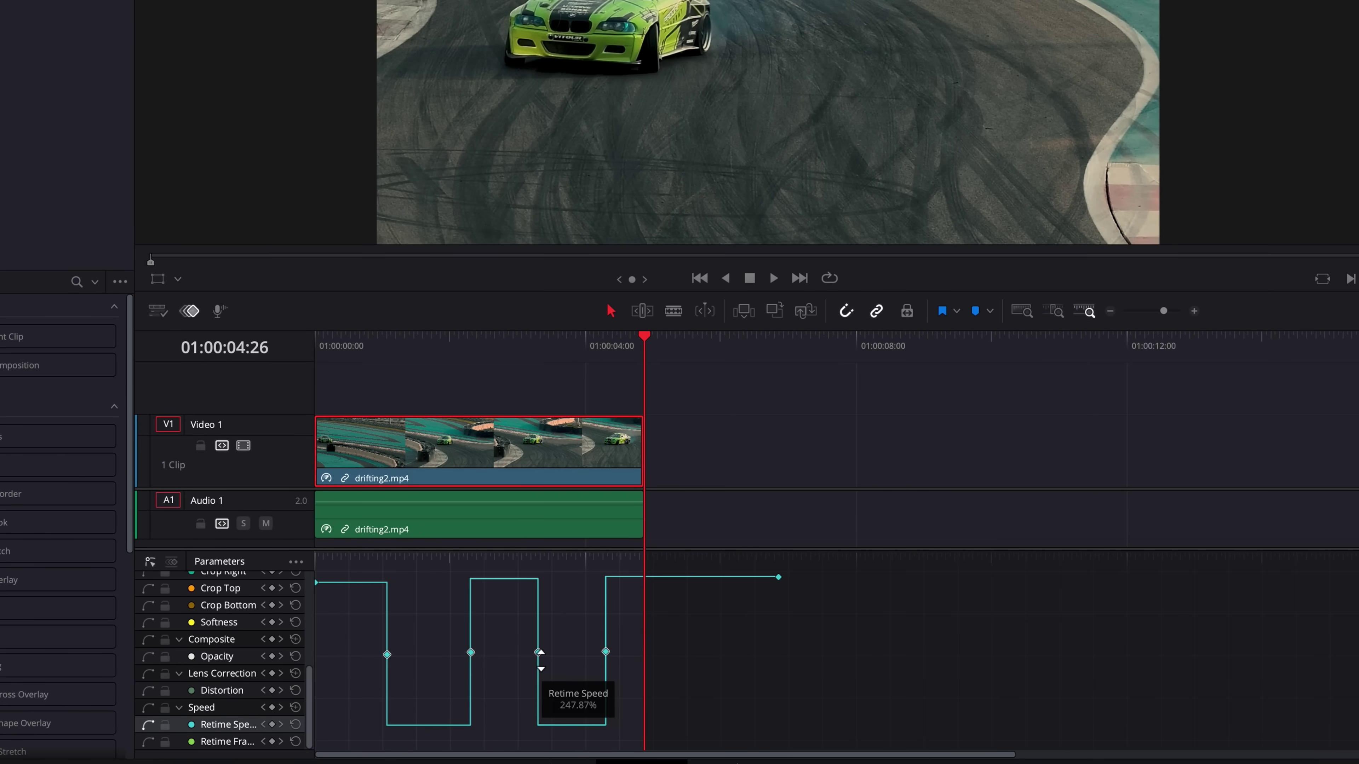
{"action": "left_click", "coordinate": [539, 654]}
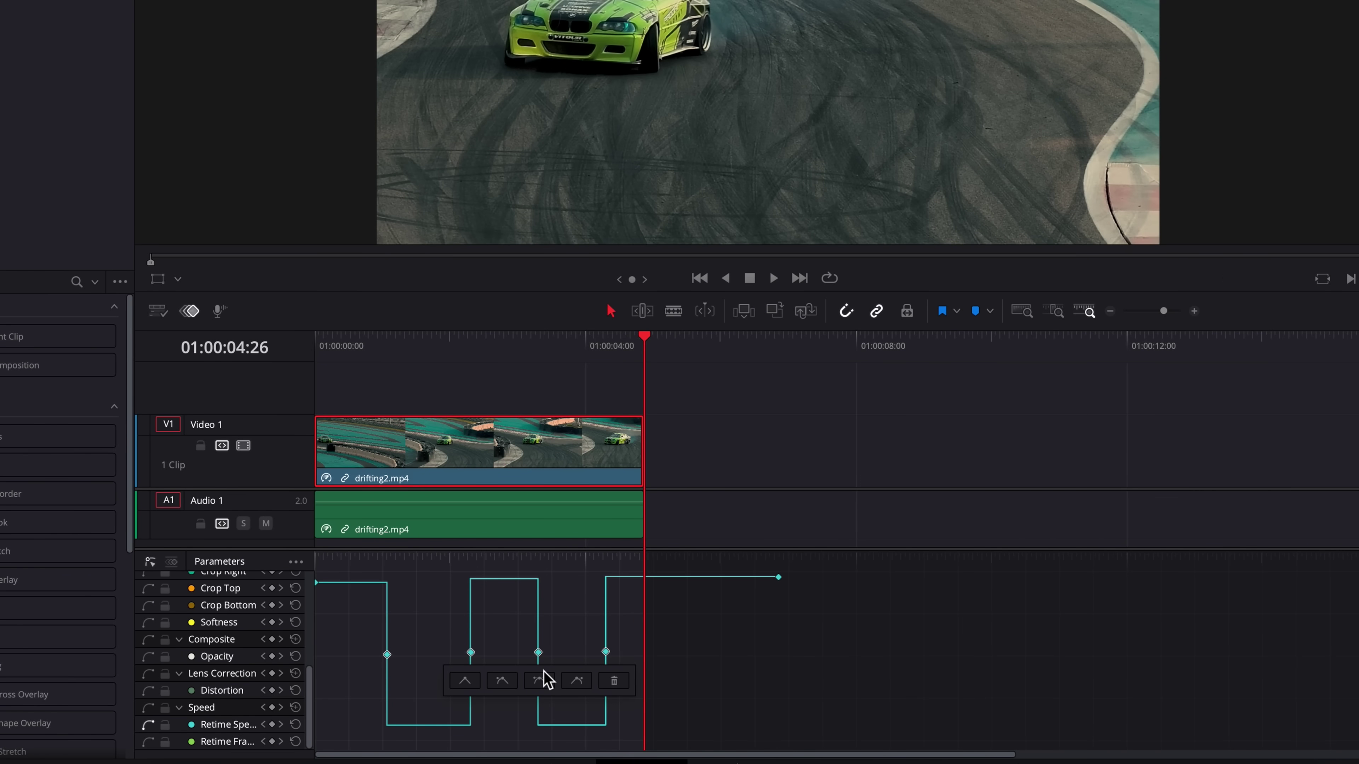
{"action": "left_click", "coordinate": [546, 681]}
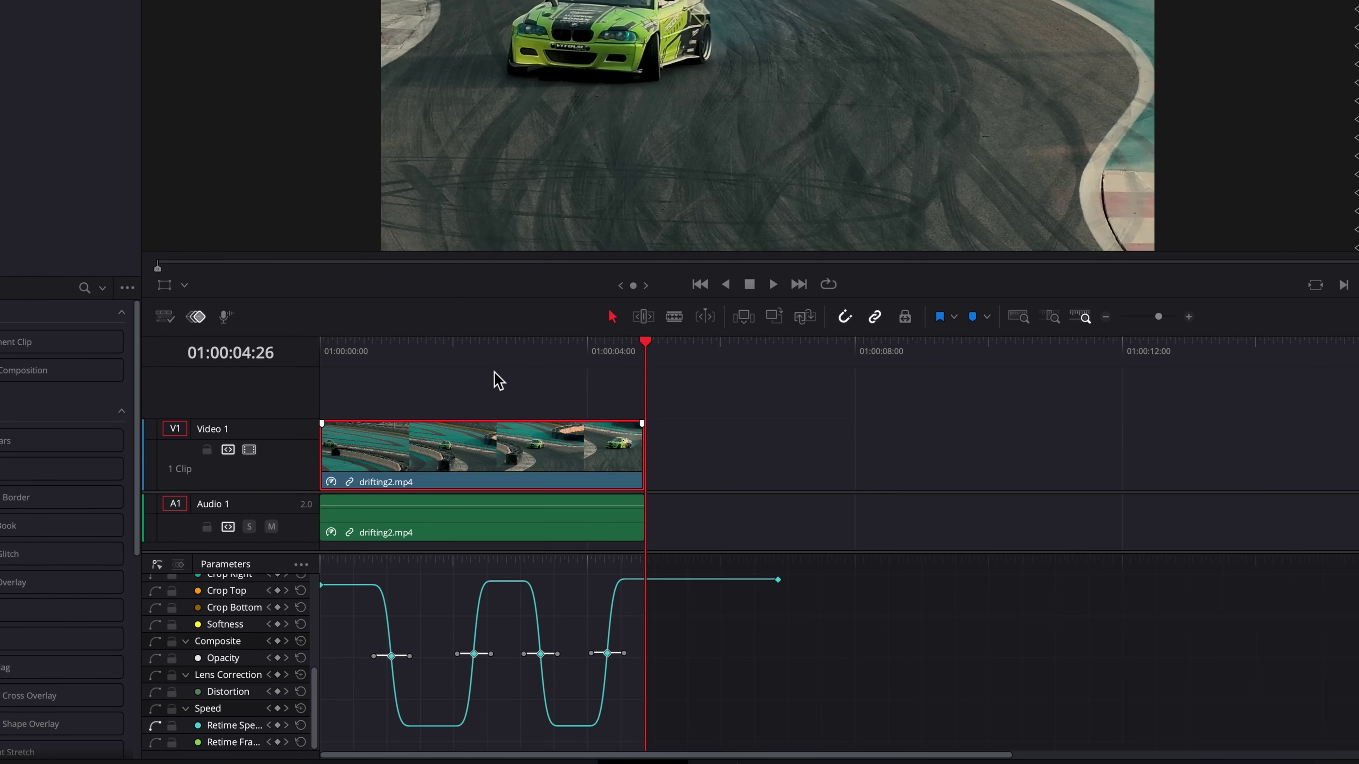
{"action": "left_click_drag", "start_coordinate": [495, 351], "coordinate": [317, 351]}
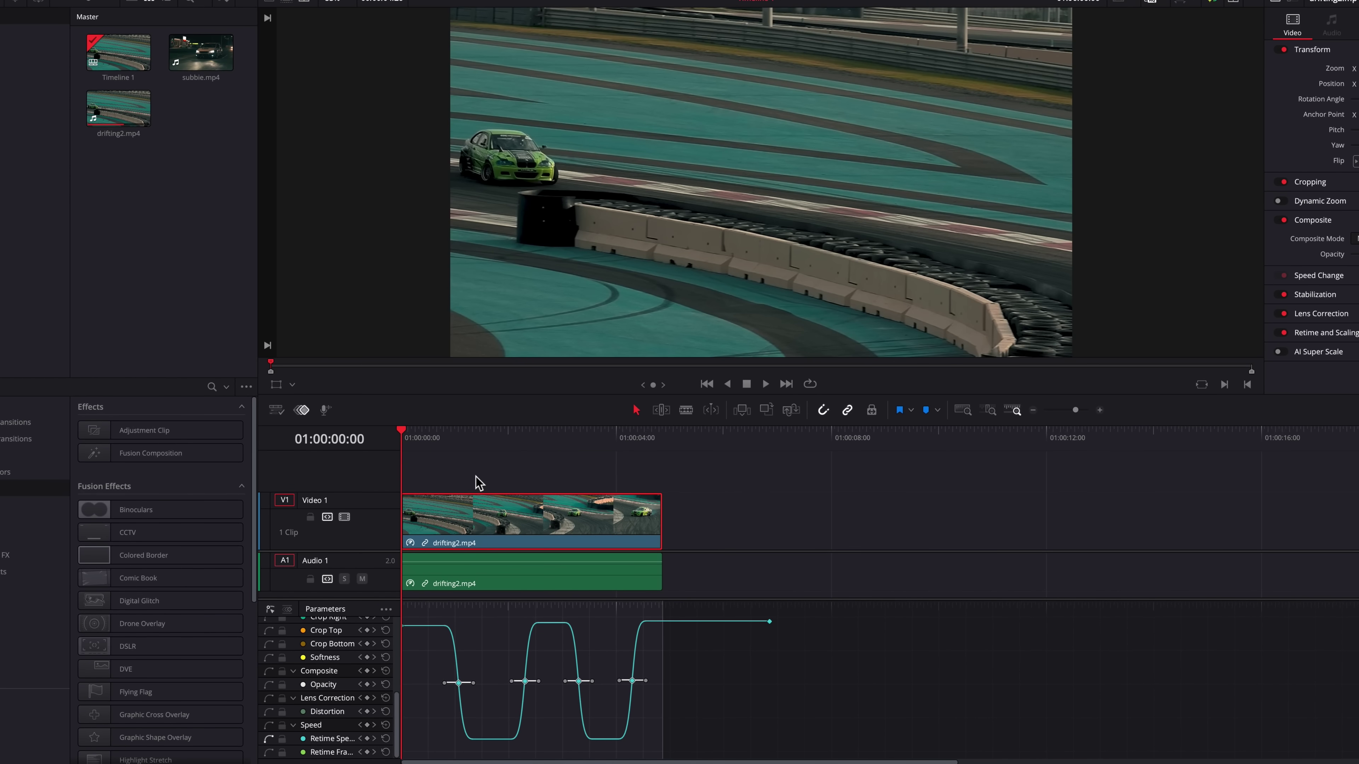
{"action": "key", "text": "space"}
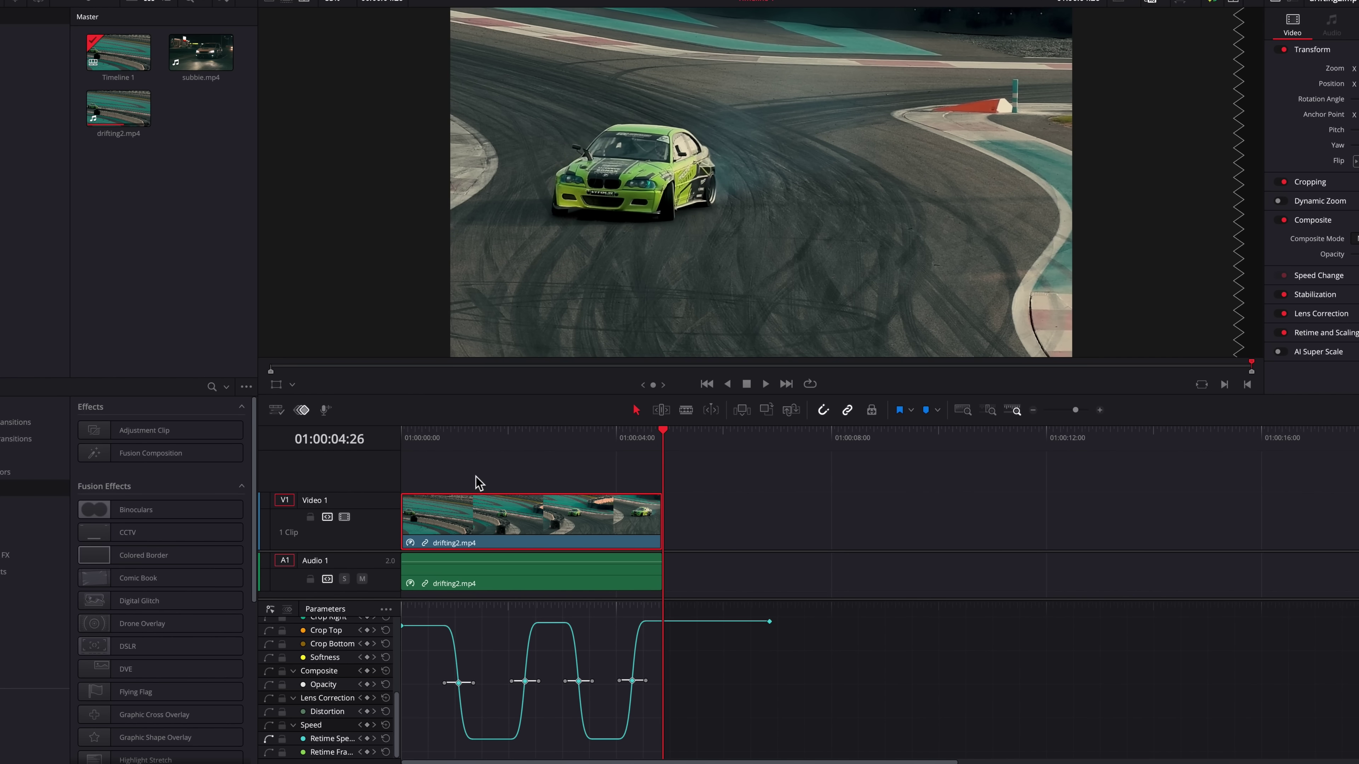
- Stretch the Bezier handles on the first and fourth speed keyframes for longer, gentler eases
{"action": "left_click_drag", "start_coordinate": [482, 438], "coordinate": [401, 436]}
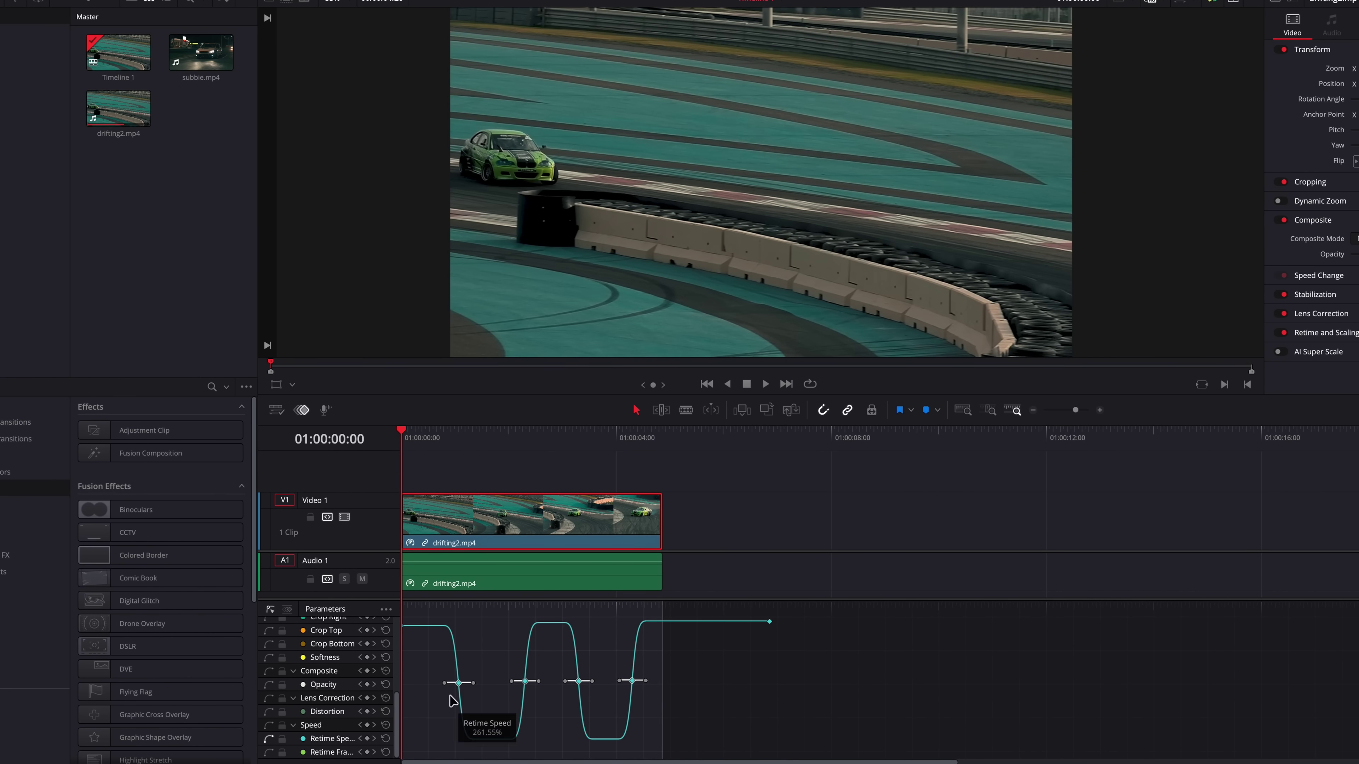
{"action": "left_click_drag", "start_coordinate": [447, 688], "coordinate": [428, 689]}
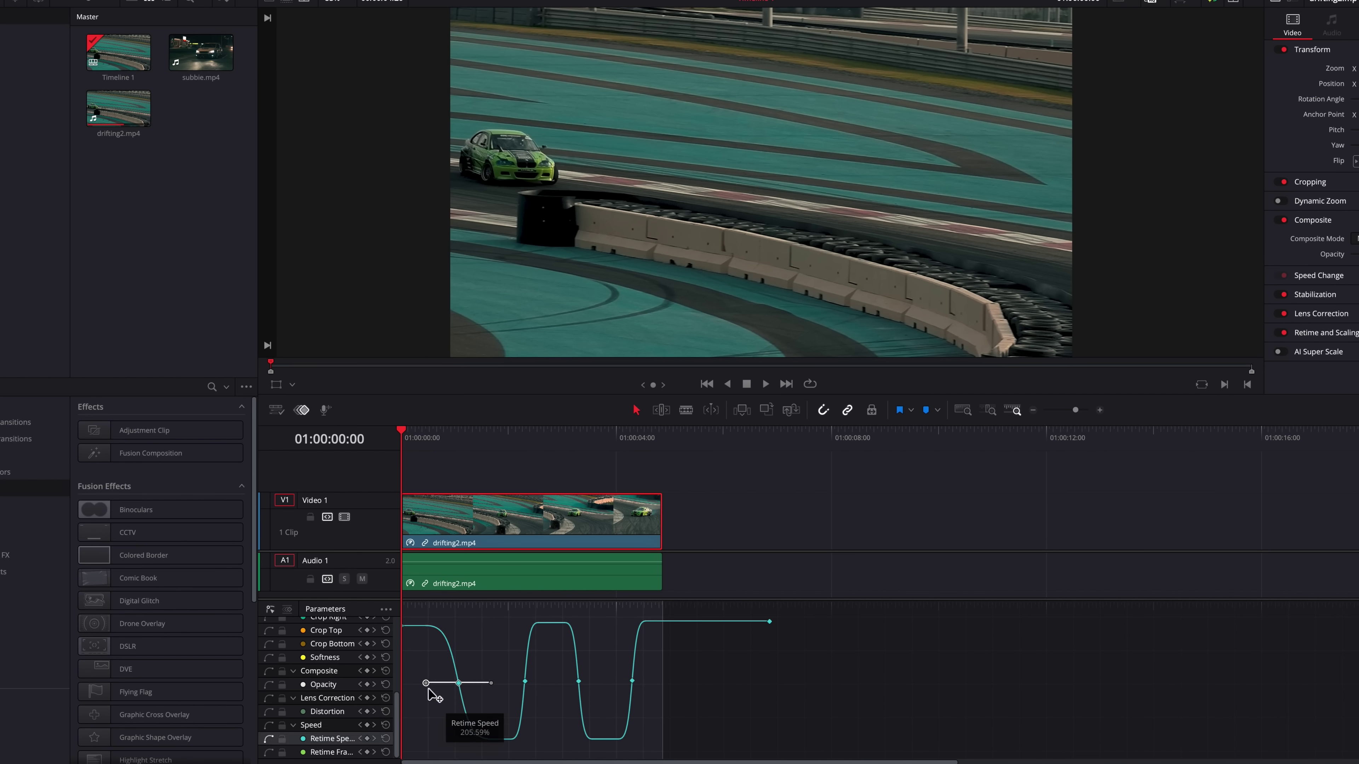
{"action": "left_click", "coordinate": [632, 682]}
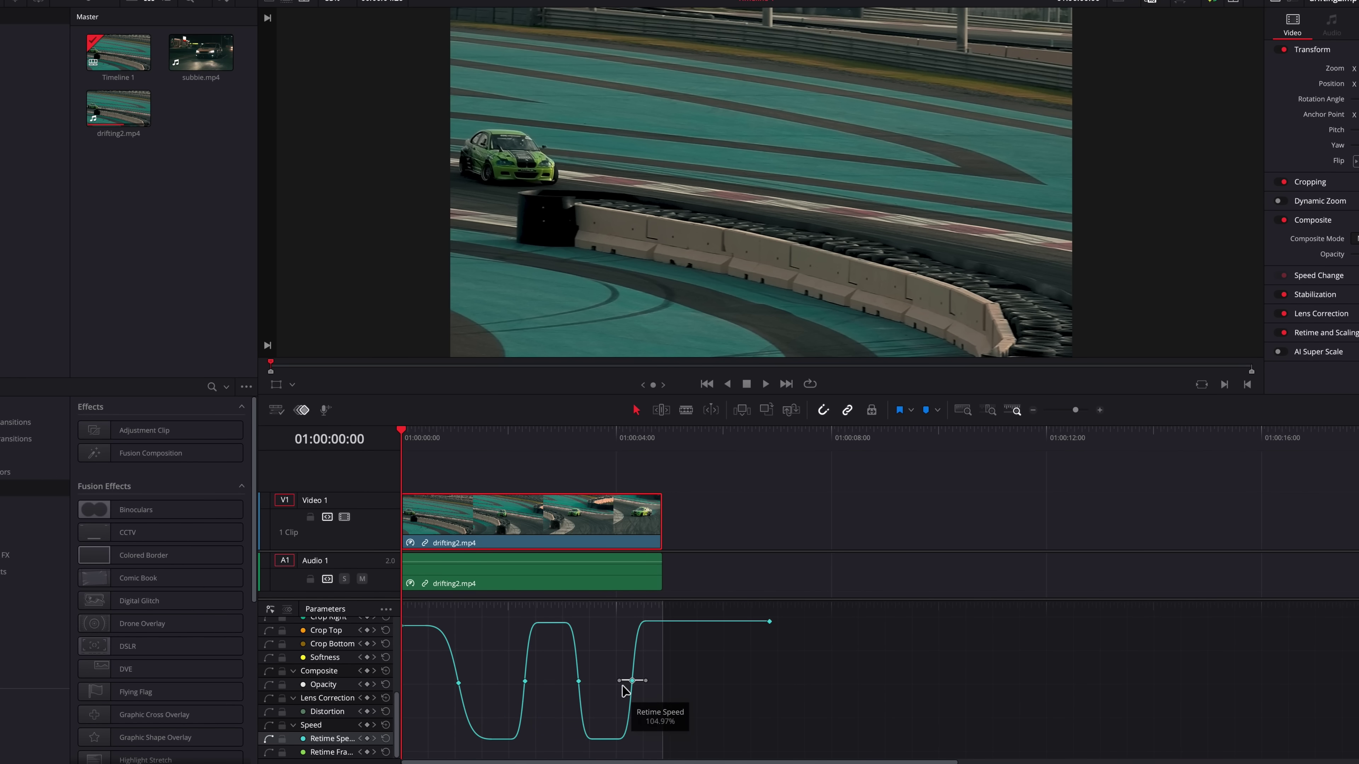
{"action": "left_click_drag", "start_coordinate": [649, 685], "coordinate": [652, 687]}
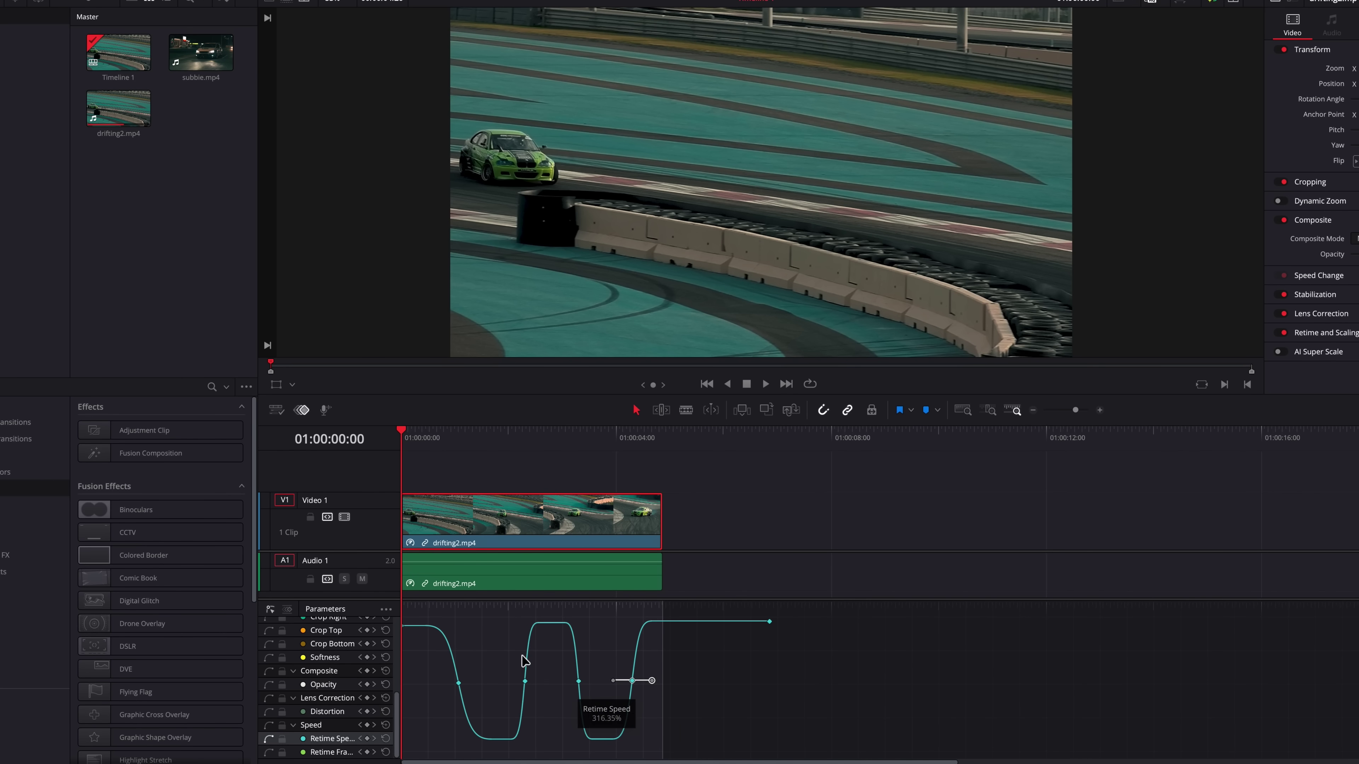
{"action": "key", "text": "space"}
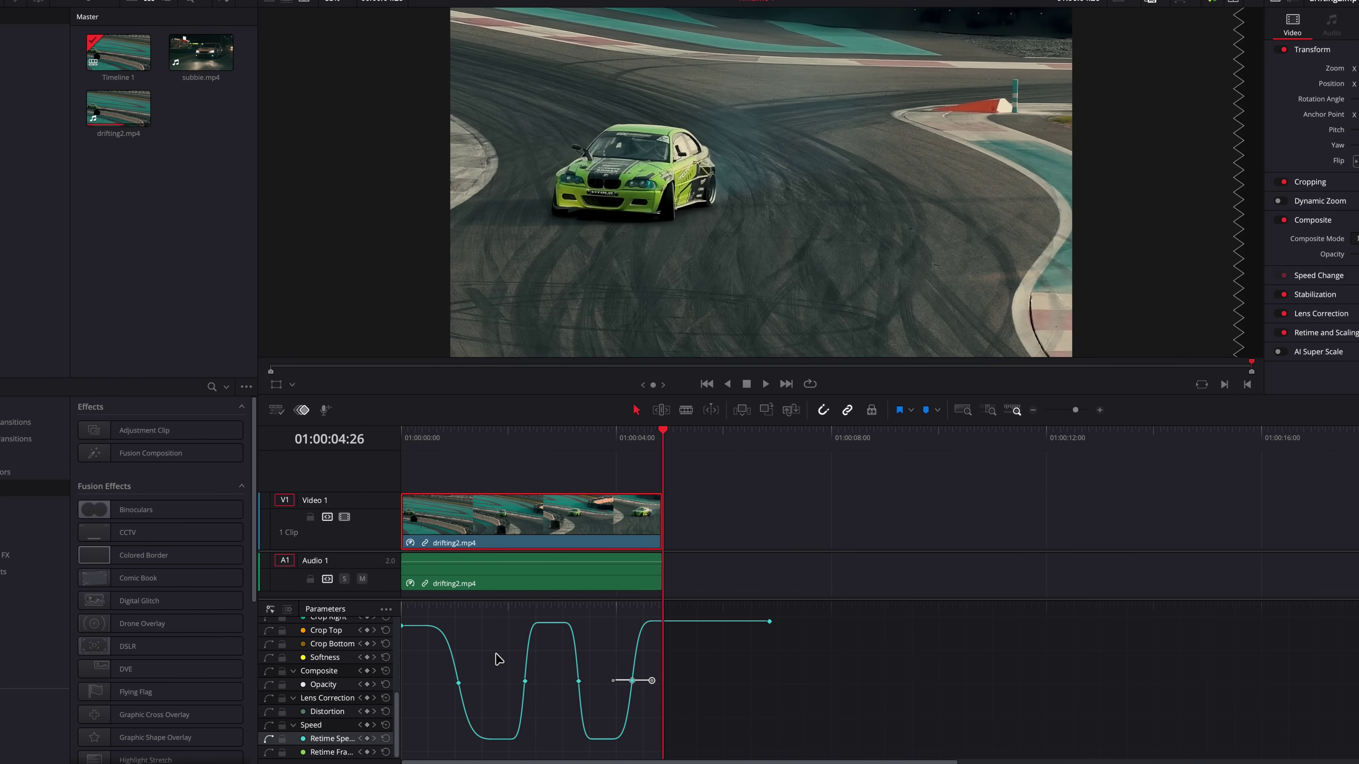
{"action": "left_click_drag", "start_coordinate": [498, 446], "coordinate": [381, 452]}
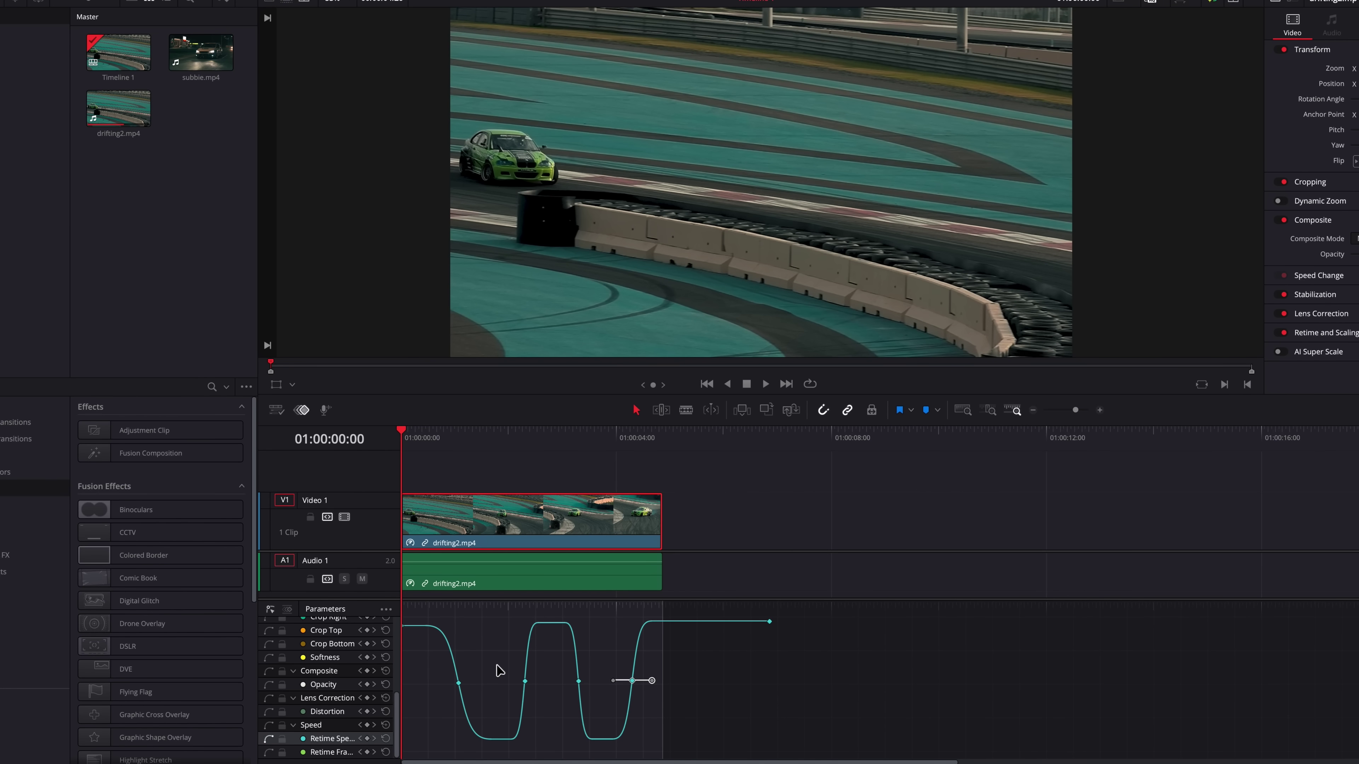
{"action": "key", "text": "space"}
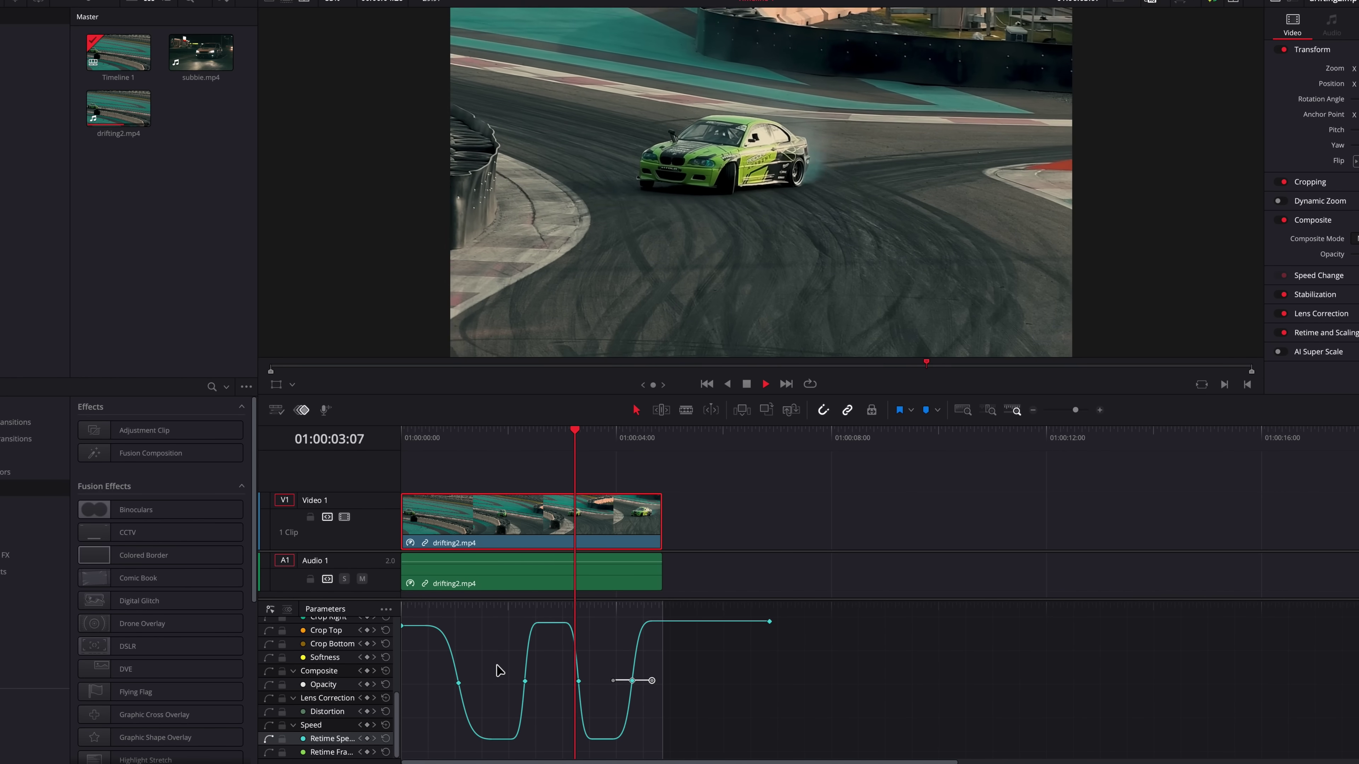
{"action": "key", "text": "space"}
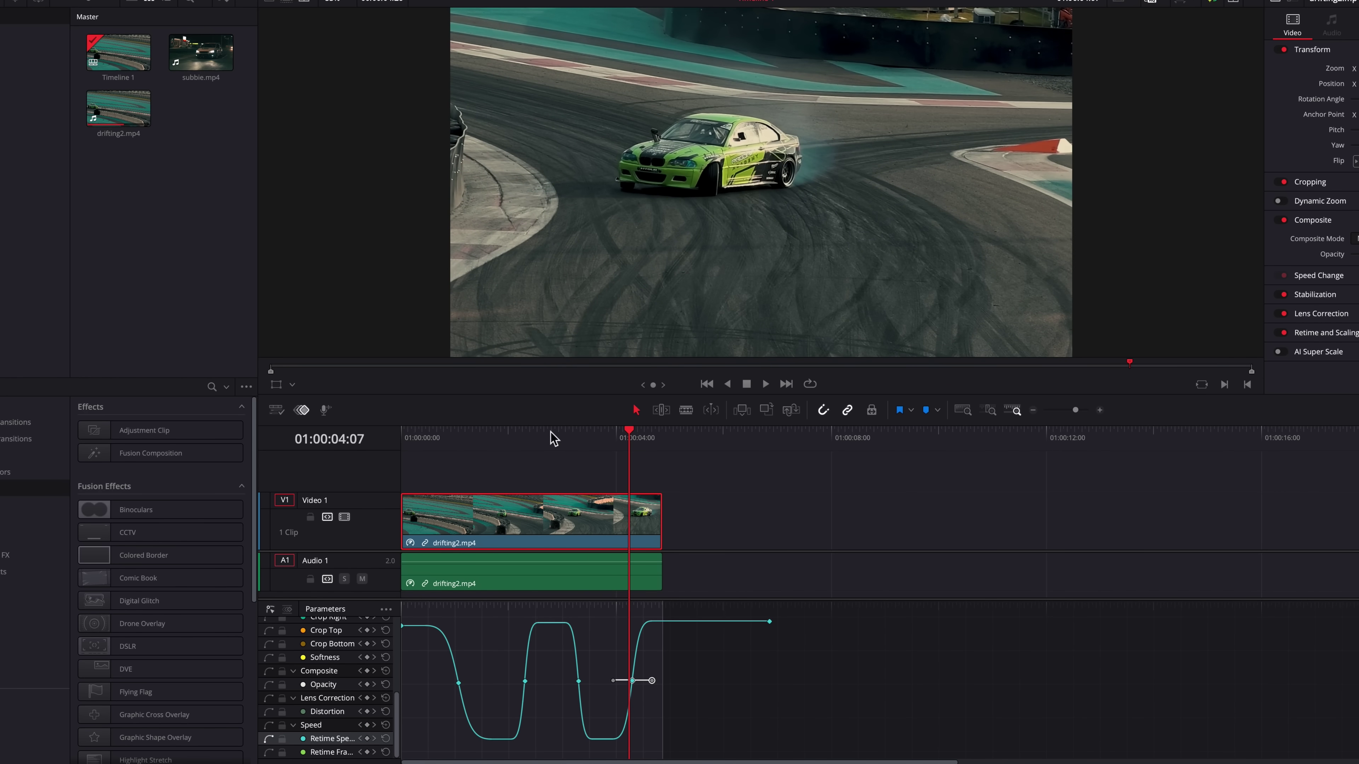
{"action": "left_click", "coordinate": [434, 436]}
{"action": "left_click", "coordinate": [418, 442]}
{"action": "key", "text": "Home"}
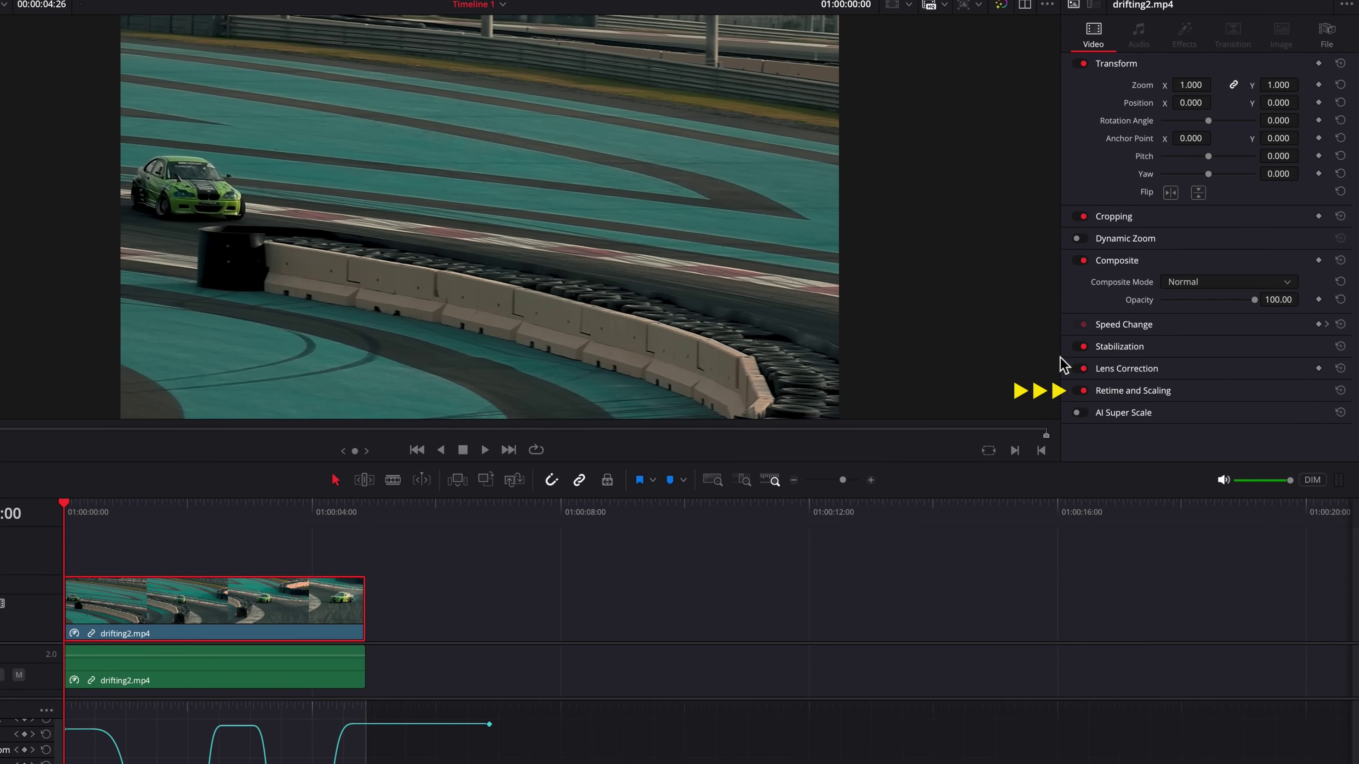
- Under Retime and Scaling, set Retime Process to Optical Flow and Motion Estimation to Standard Better
{"action": "left_click", "coordinate": [1249, 395]}
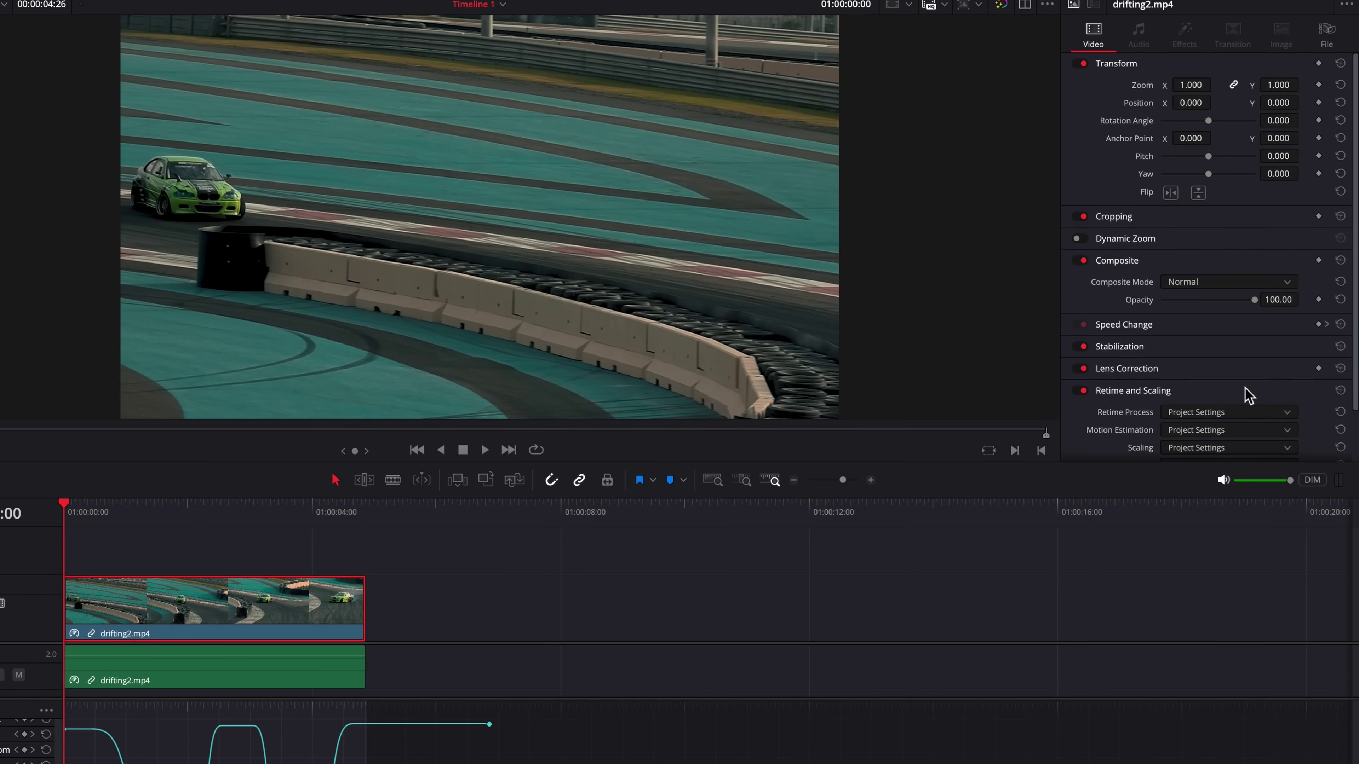
{"action": "scroll", "coordinate": [1249, 396], "scroll_direction": "down", "scroll_amount": 2}
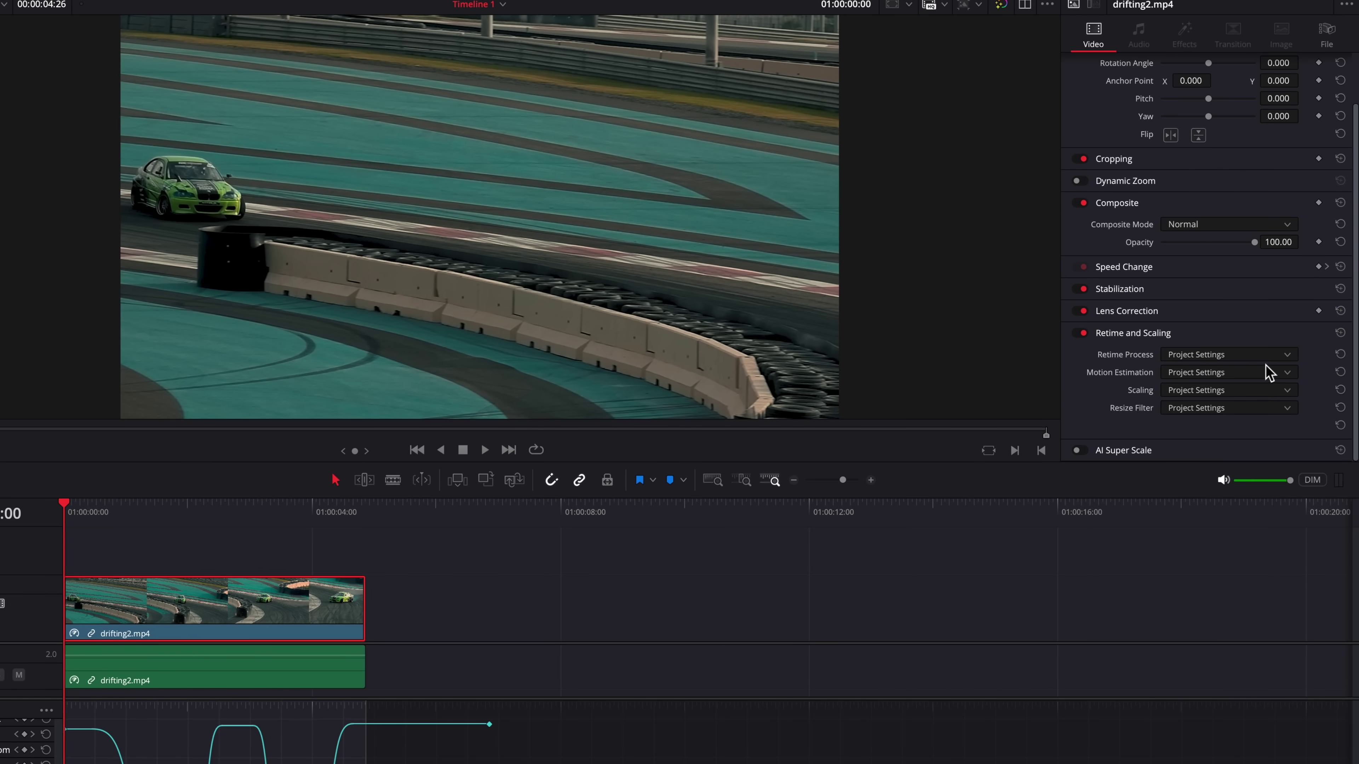
{"action": "left_click", "coordinate": [1286, 358]}
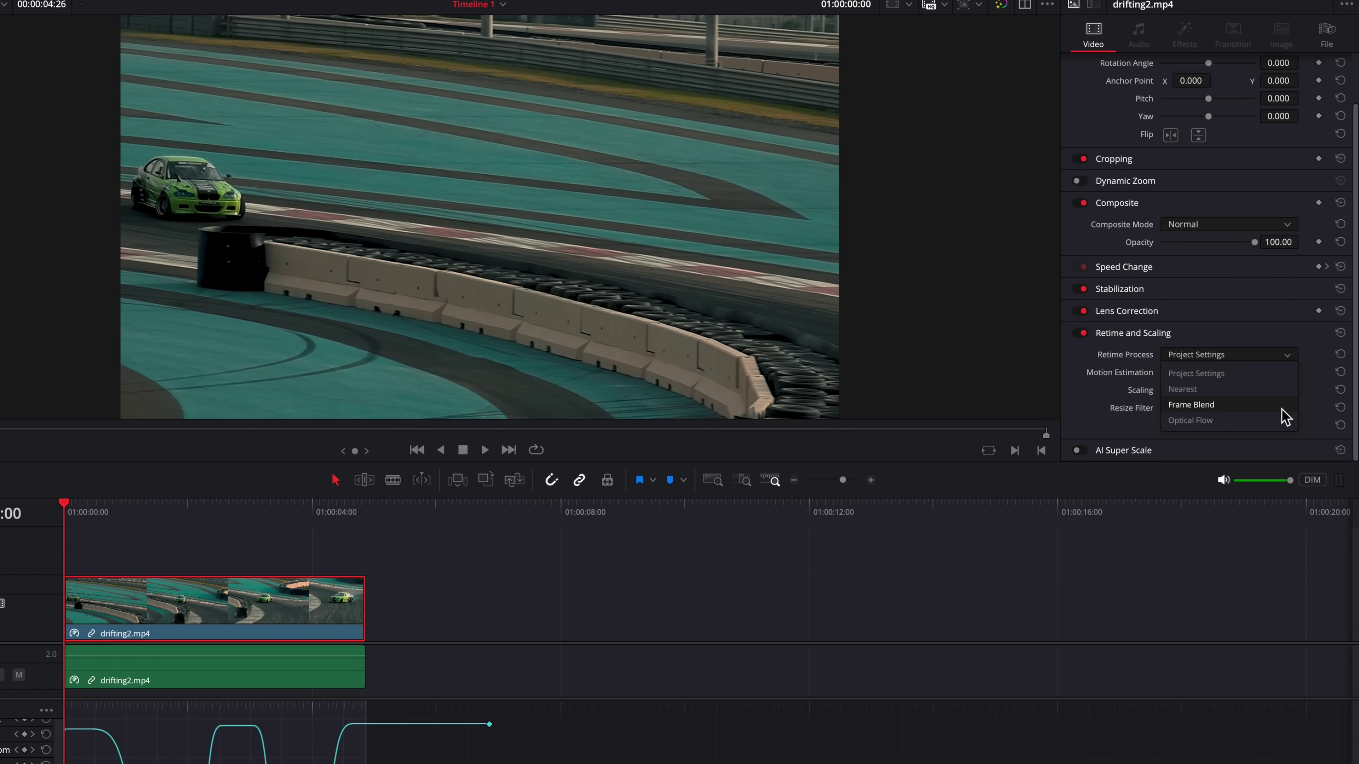
{"action": "left_click", "coordinate": [1281, 420]}
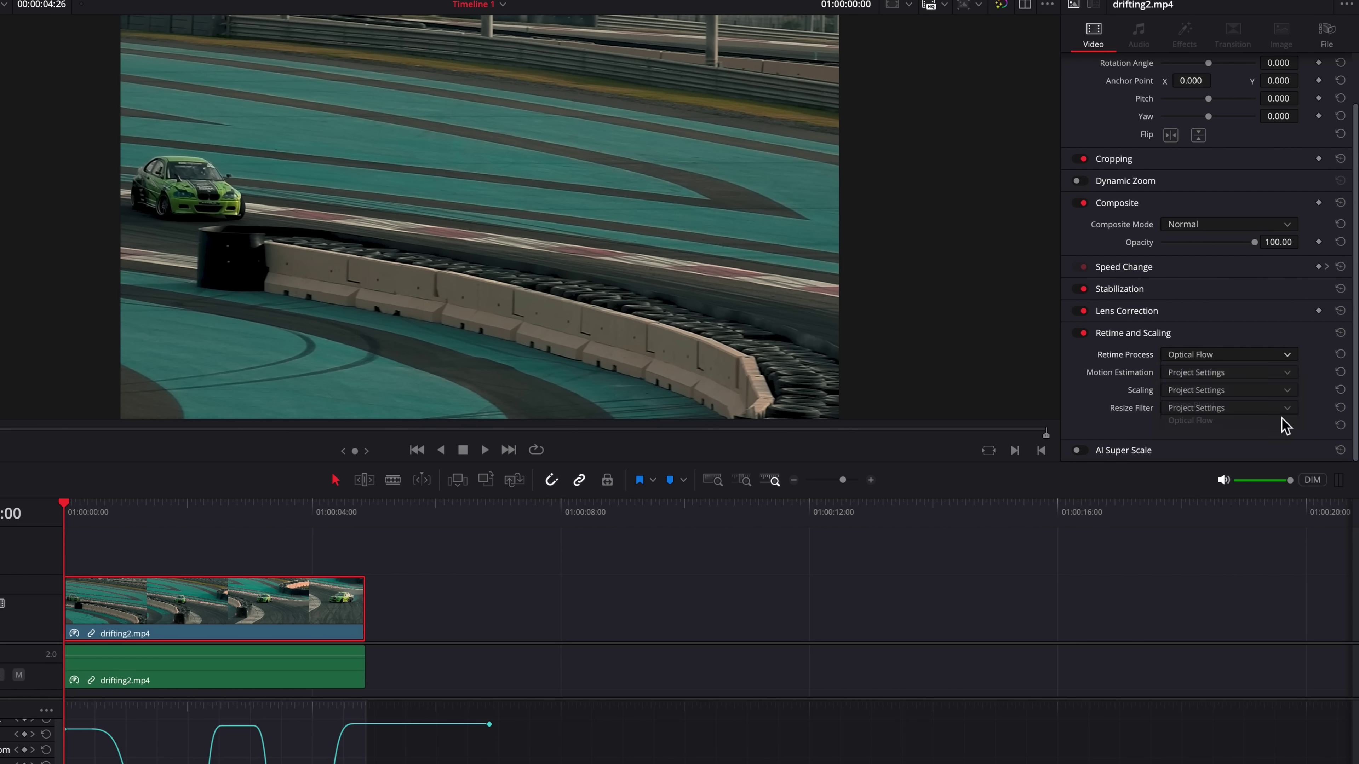
{"action": "left_click", "coordinate": [1277, 377]}
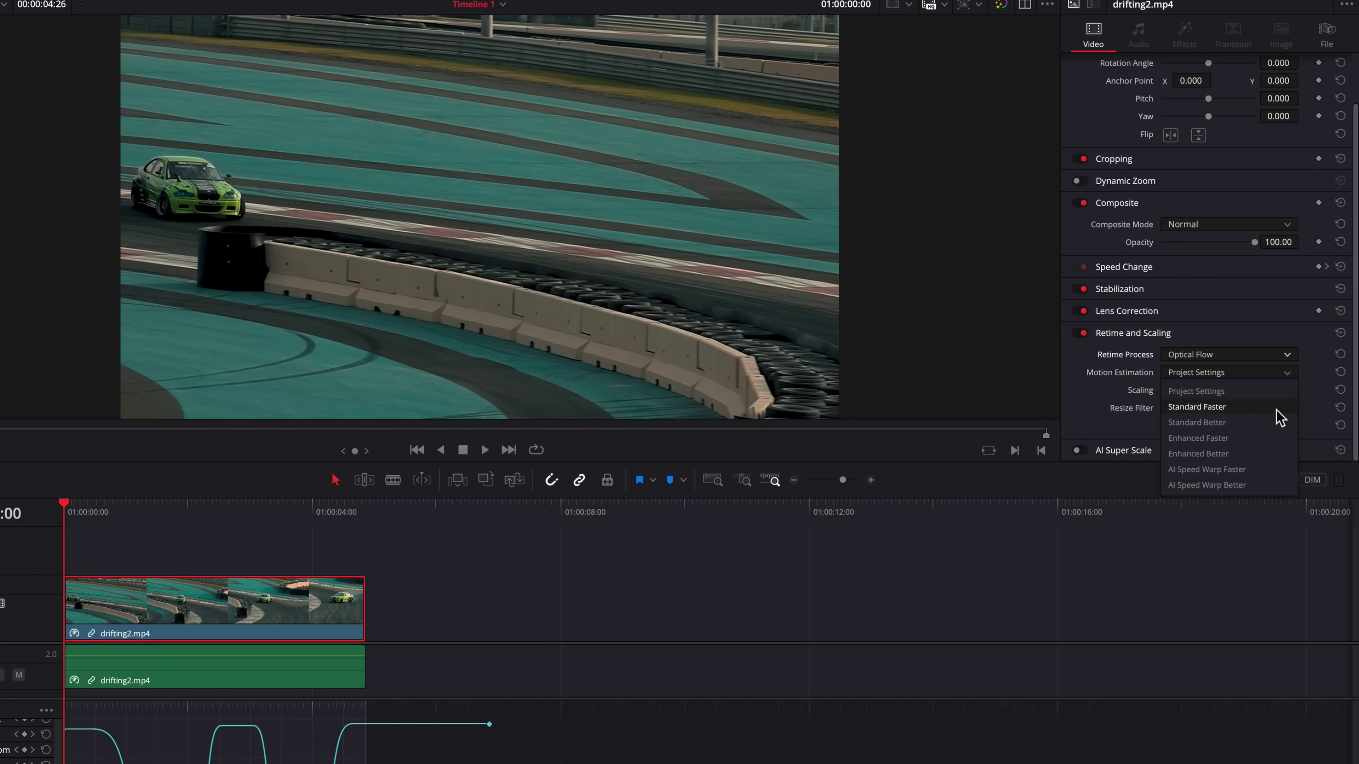
{"action": "left_click", "coordinate": [1277, 427]}
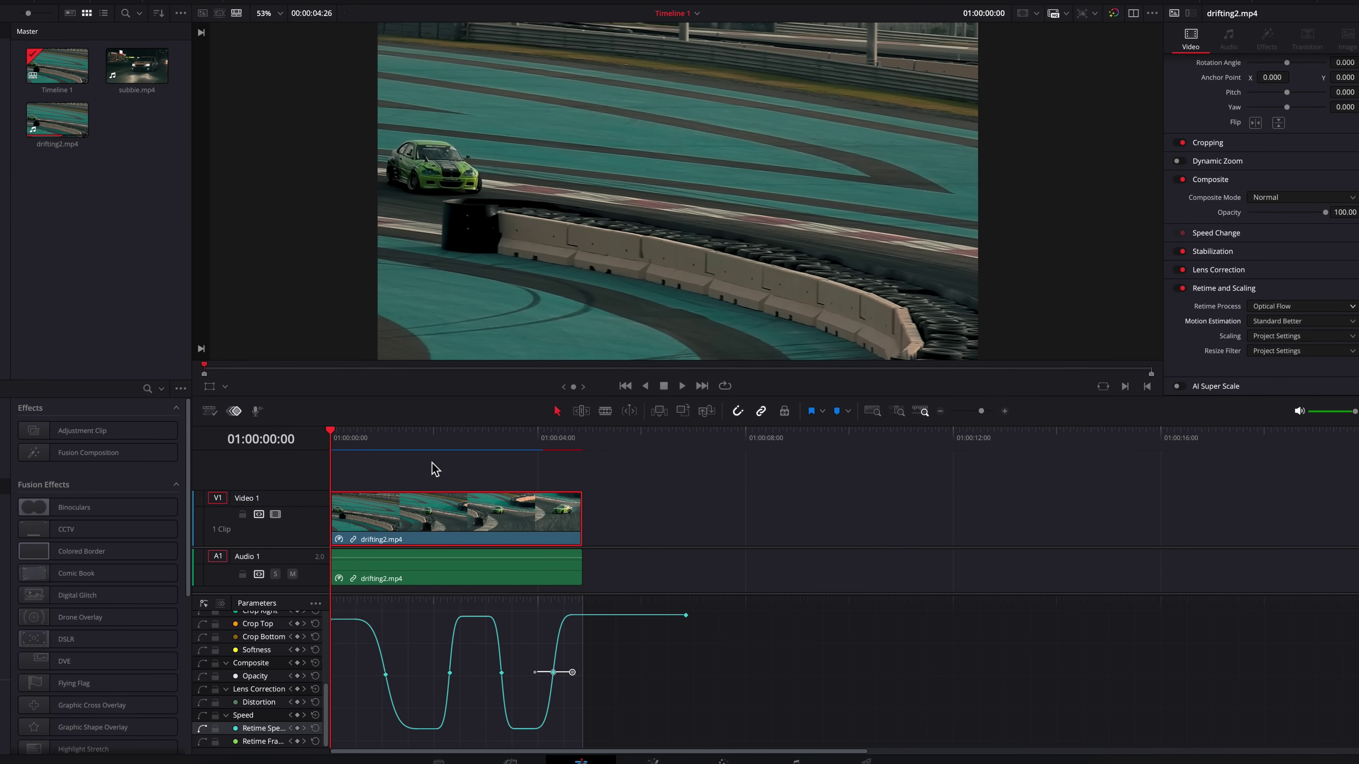
{"action": "key", "text": "space"}
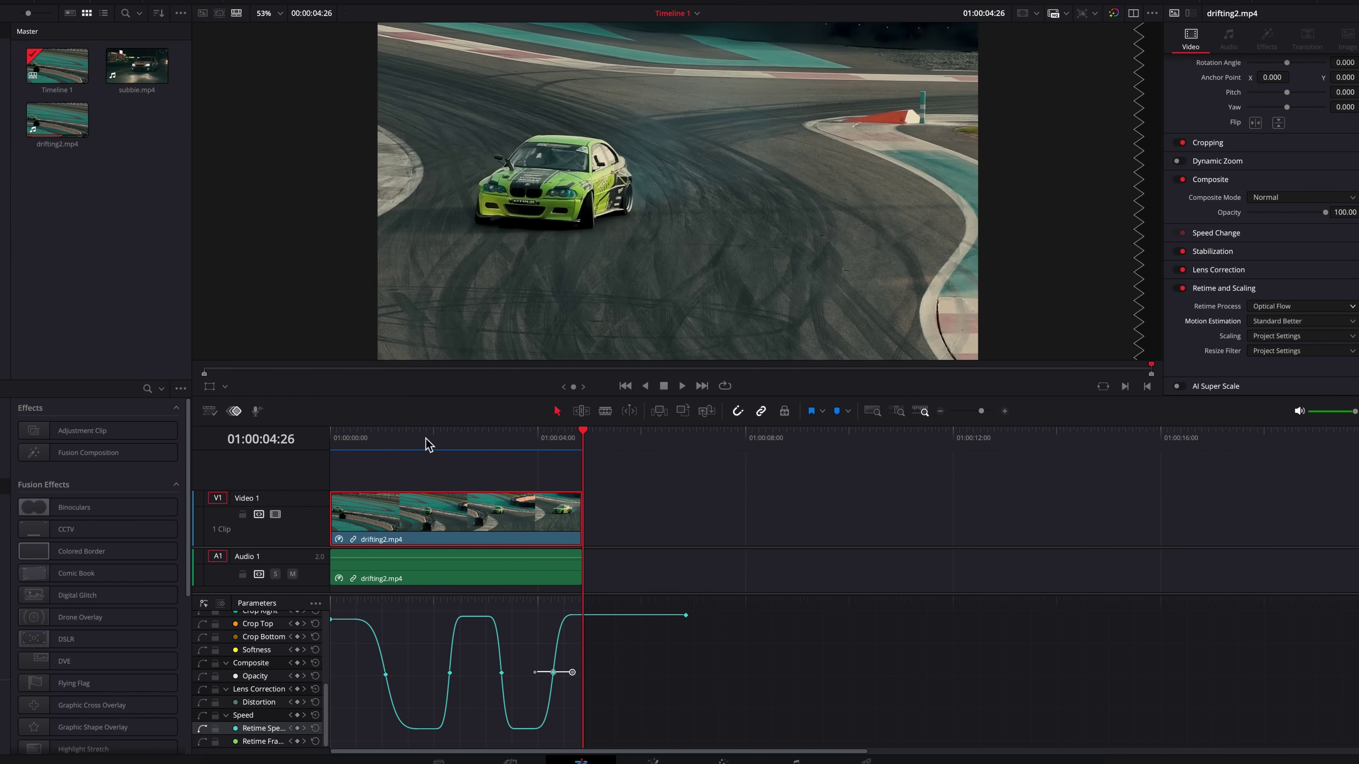
{"action": "left_click", "coordinate": [341, 444]}
{"action": "key", "text": "Home"}
{"action": "key", "text": "space"}
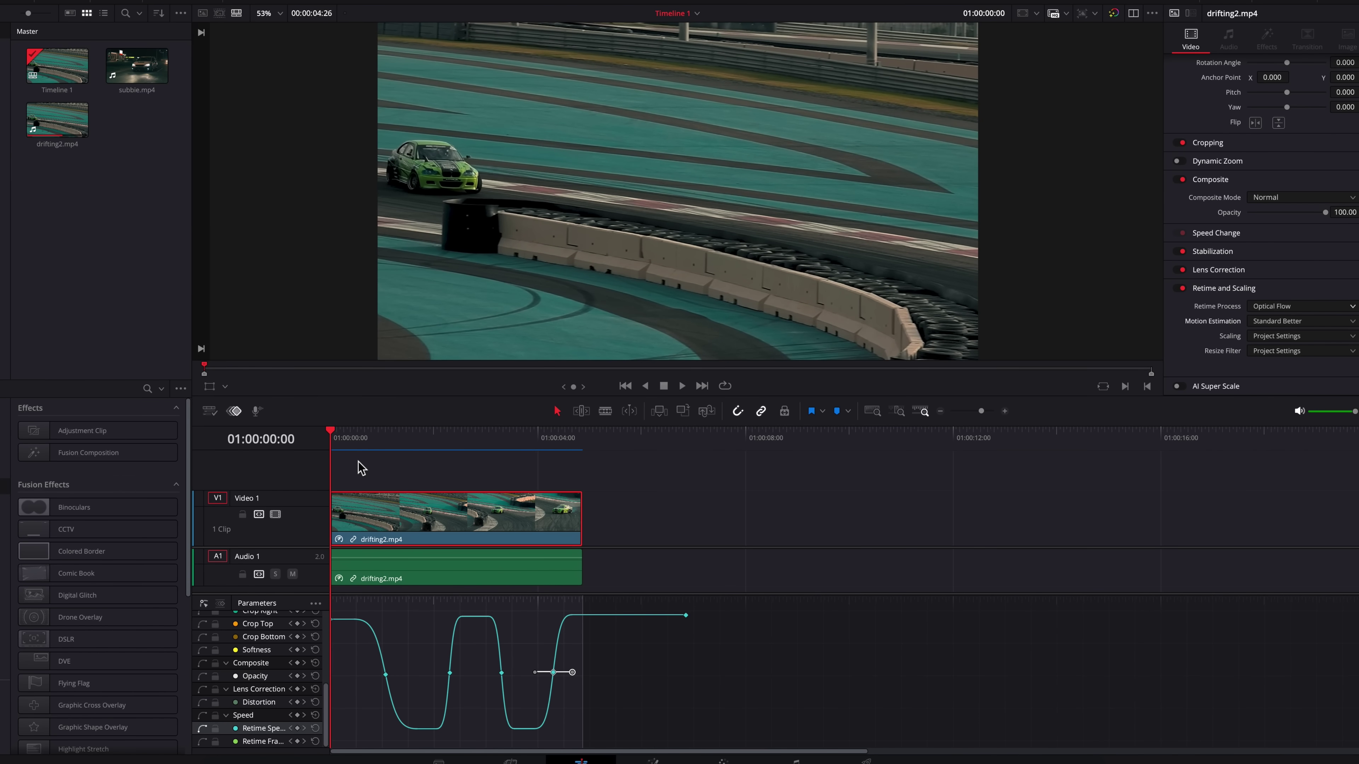